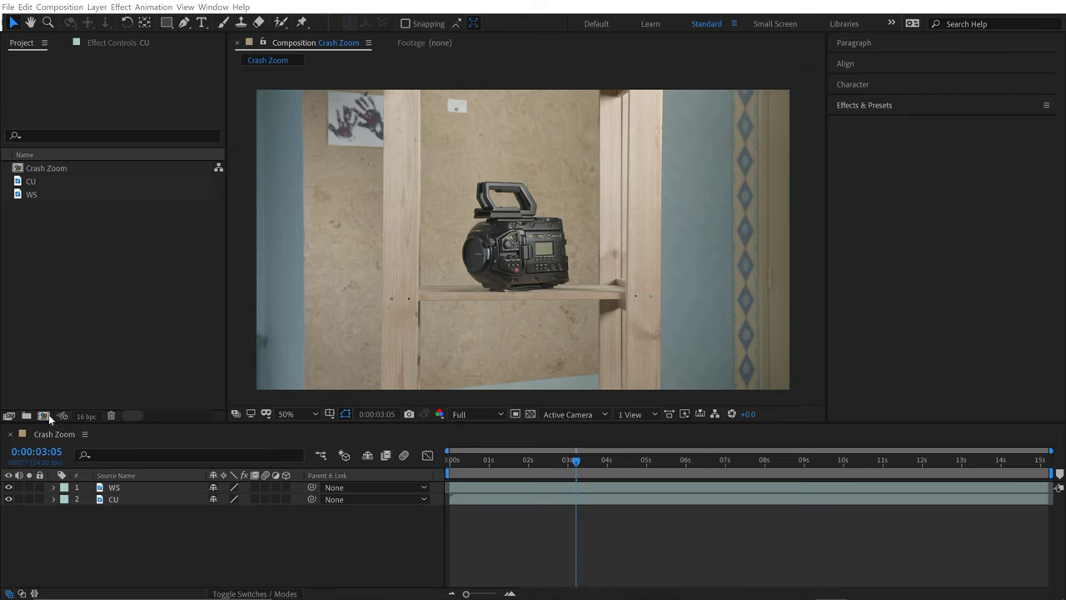
Step: Move the CU layer above WS, shrink it, and set its opacity to 50%
left_click(8, 488)
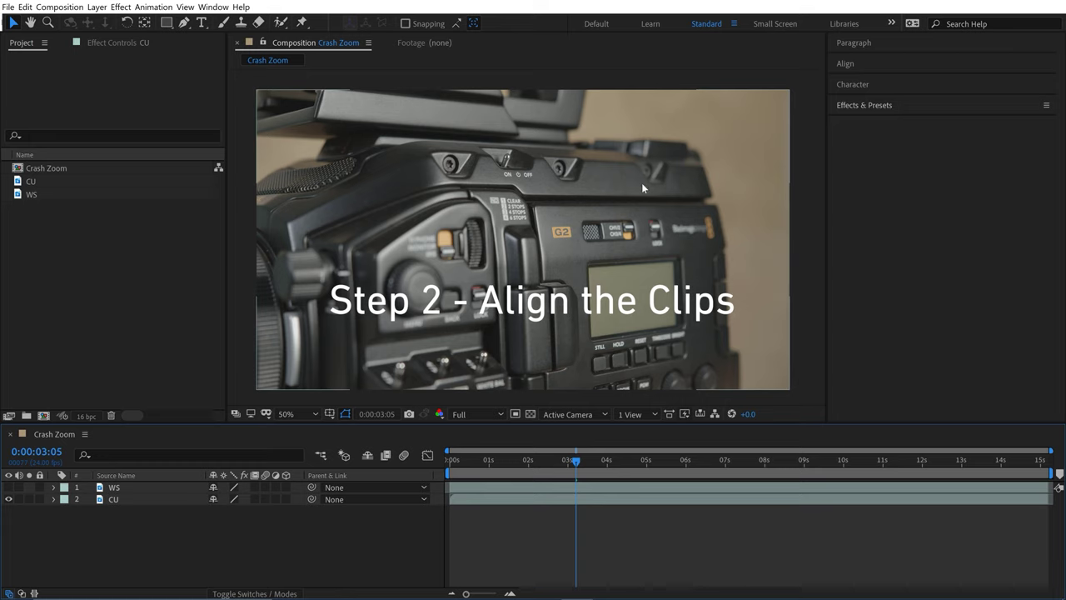
left_click(9, 488)
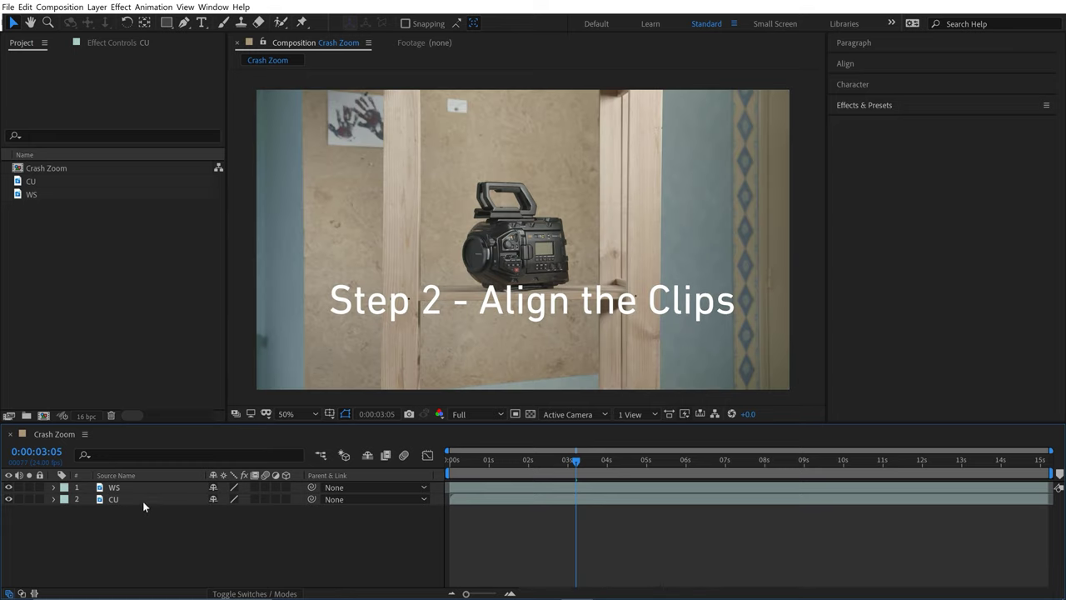
left_click(117, 500)
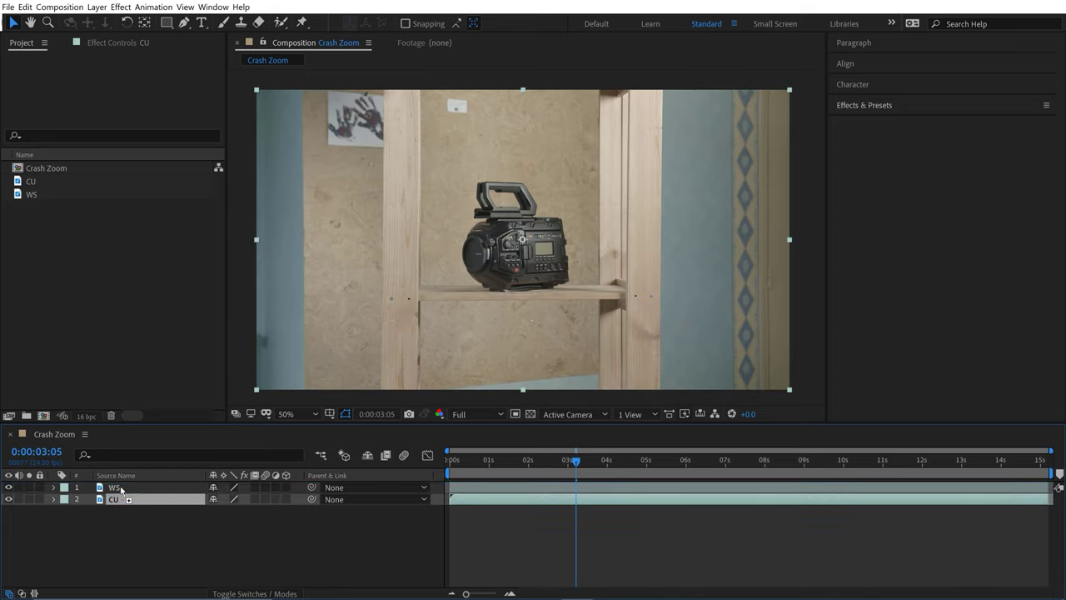
left_click_drag(120, 490, 121, 491)
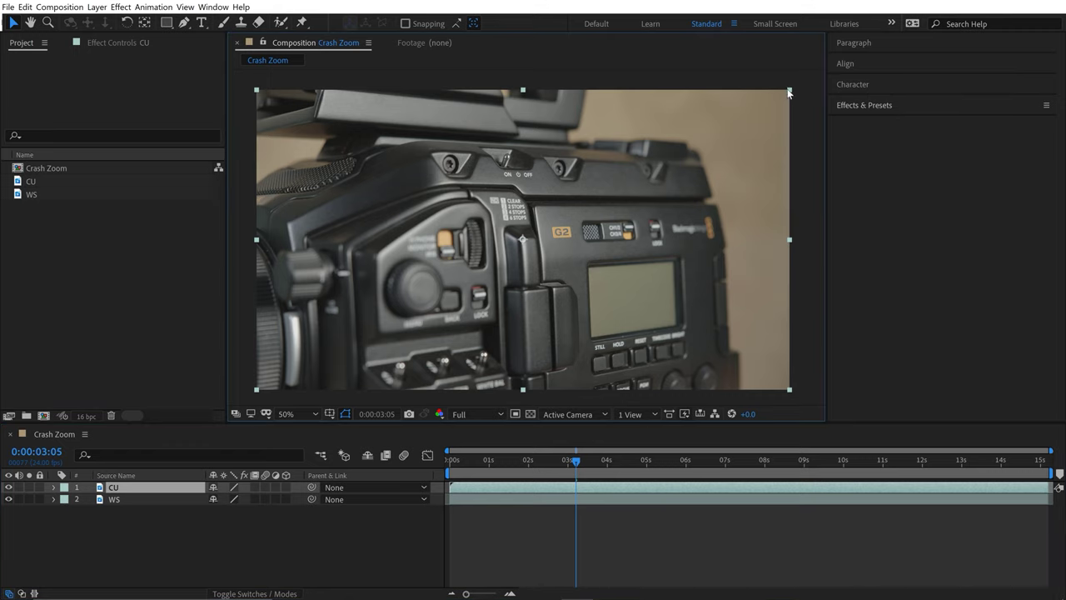
left_click_drag(791, 92, 682, 155)
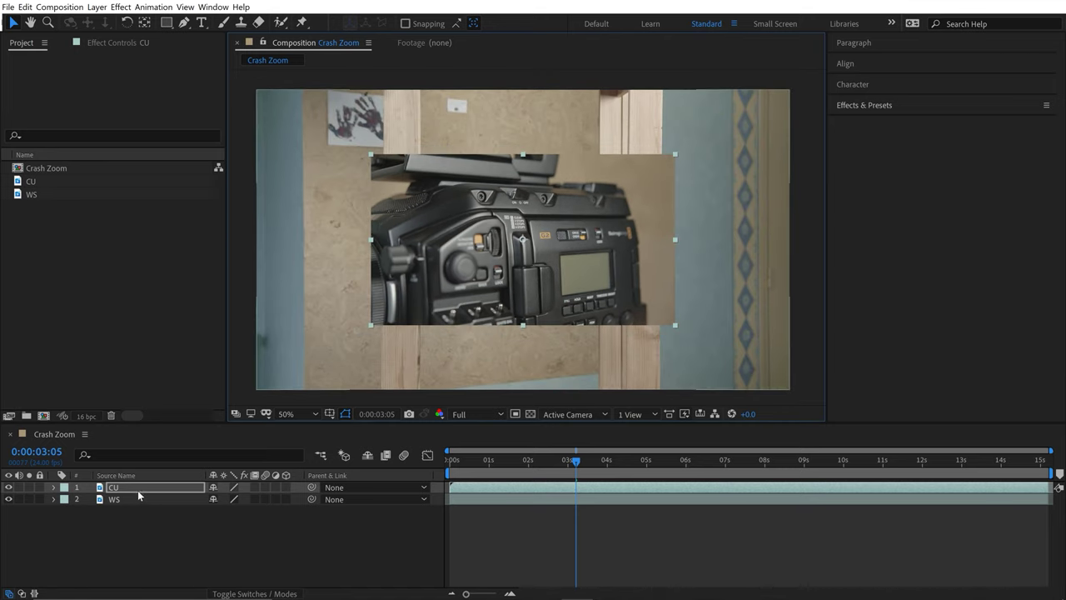
key("t")
left_click(221, 498)
type("5")
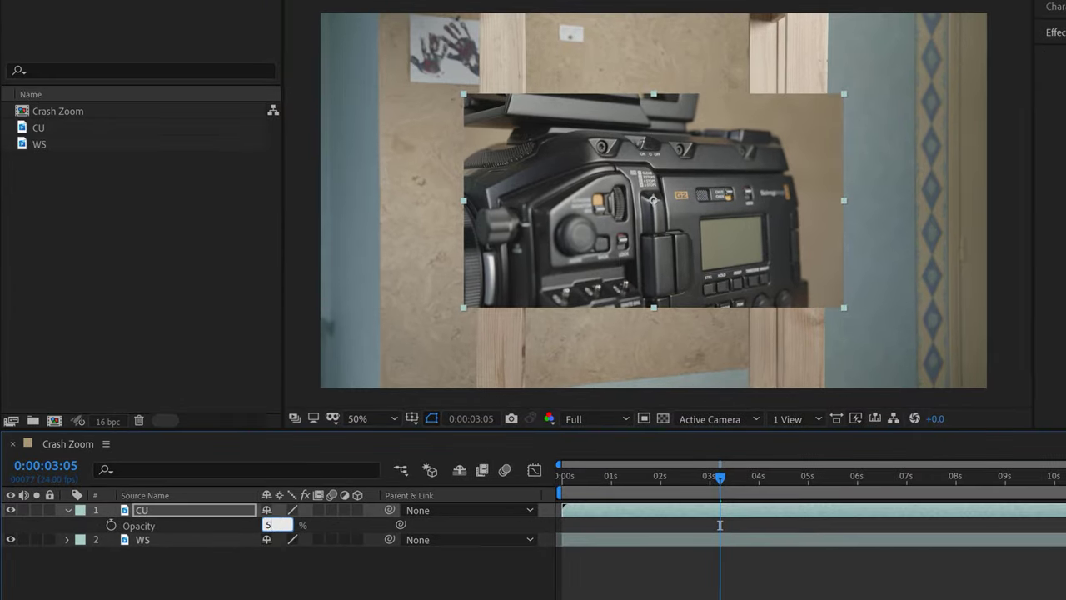
type("0")
key("Return")
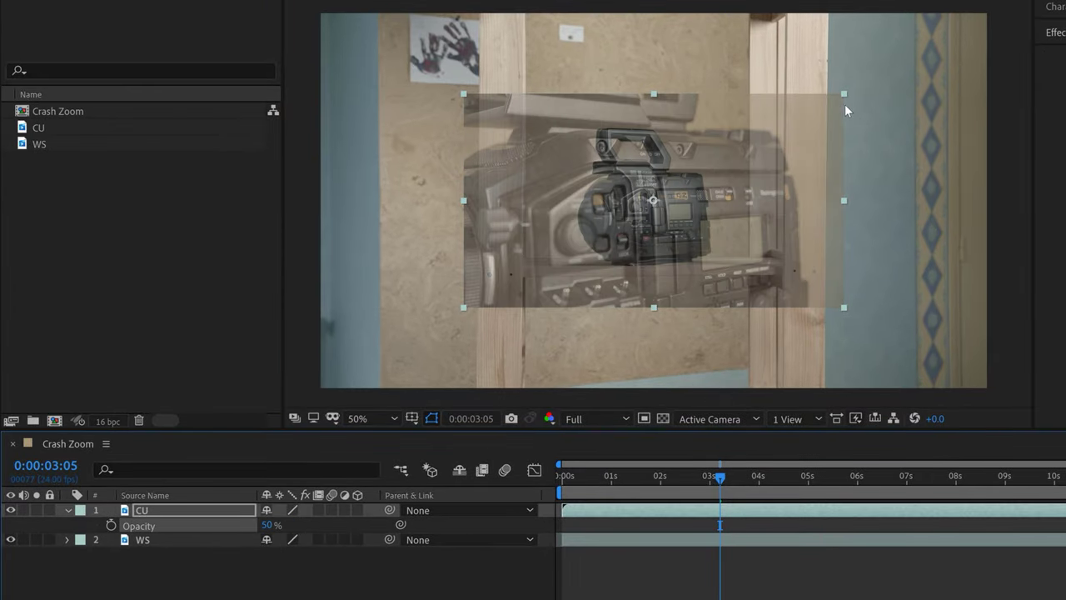
Step: Shrink the close-up further and line up its G2 label with the wide shot's camera
left_click_drag(843, 94, 739, 153)
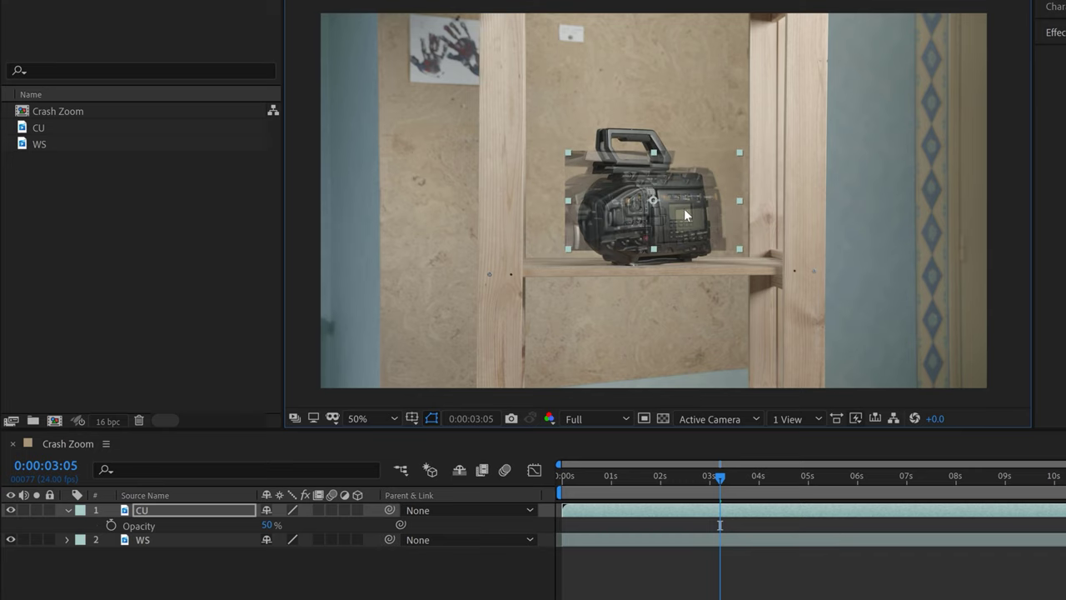
scroll(684, 208, "up", 3)
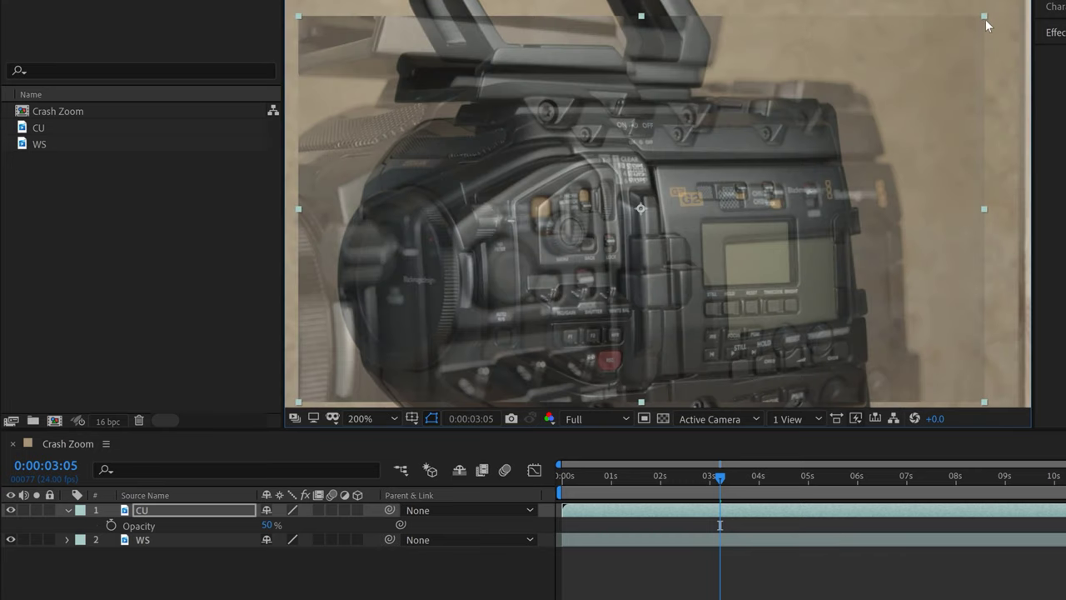
left_click_drag(976, 19, 922, 48)
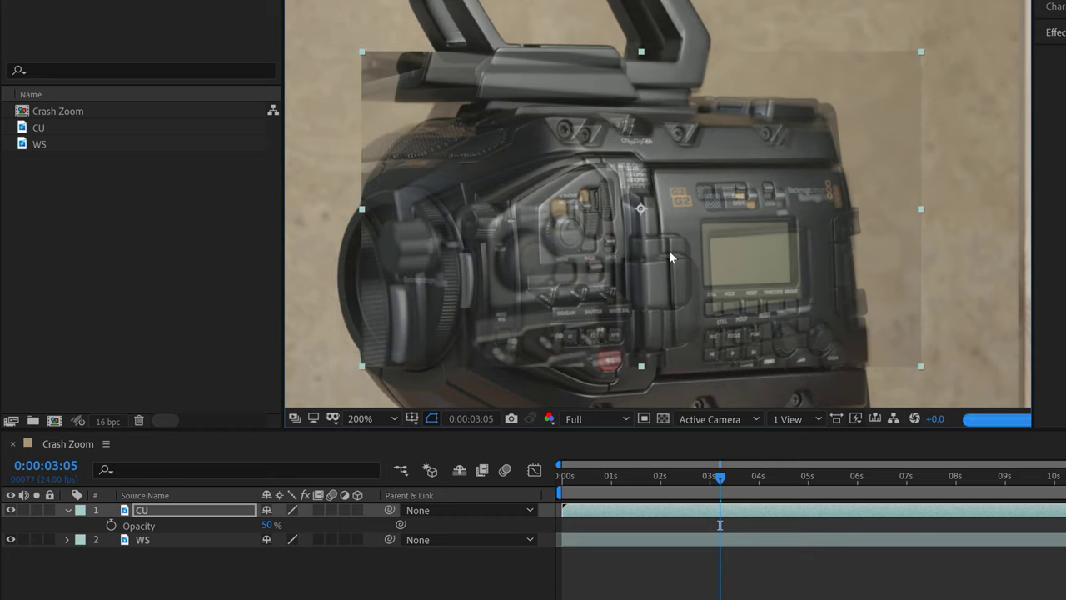
scroll(688, 217, "up", 2)
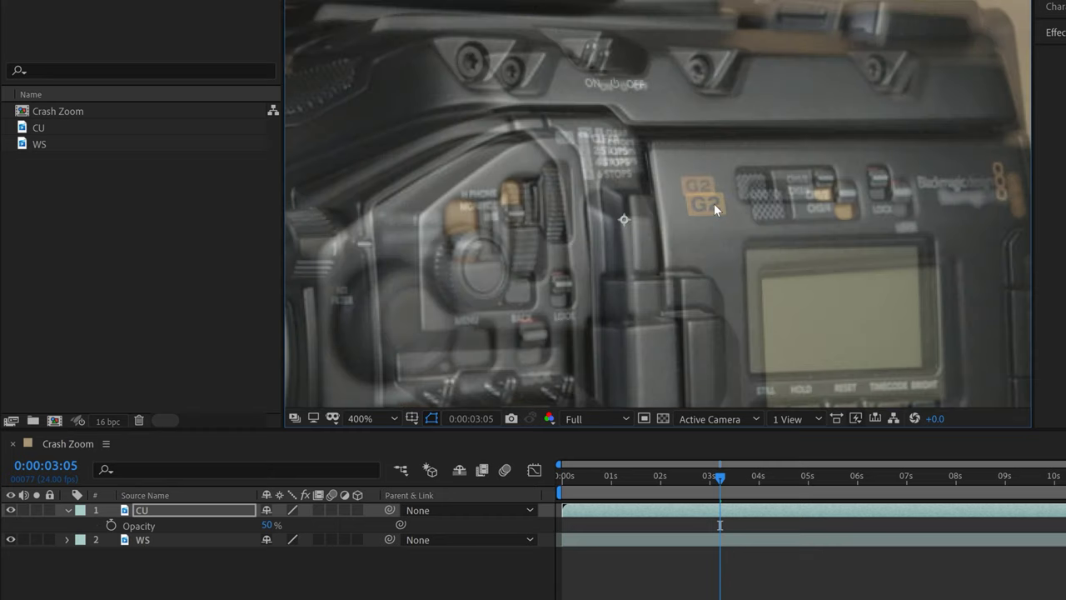
left_click_drag(702, 206, 705, 194)
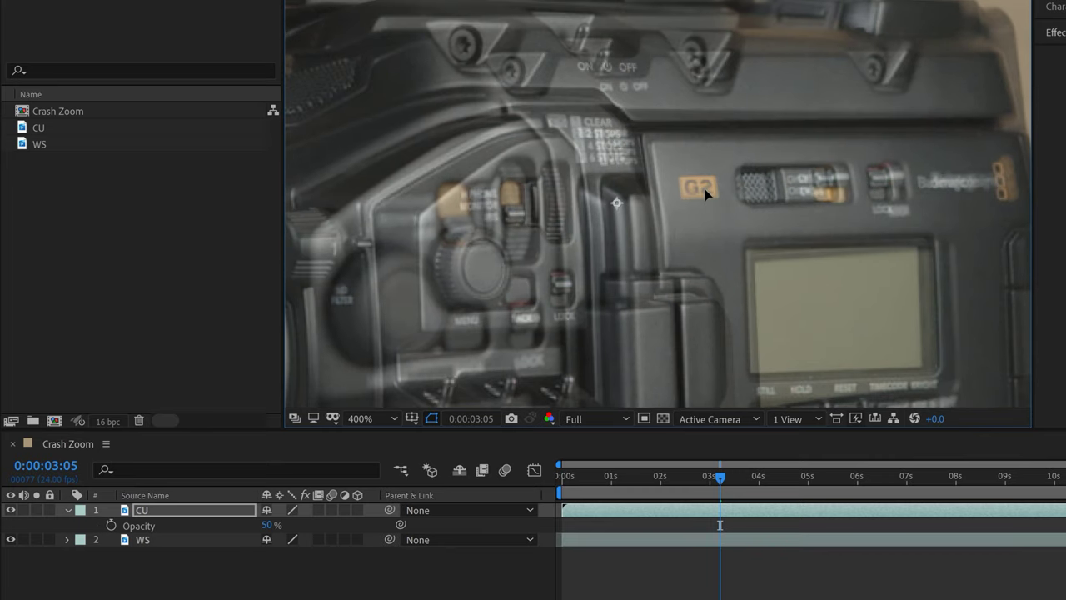
scroll(713, 179, "down", 2)
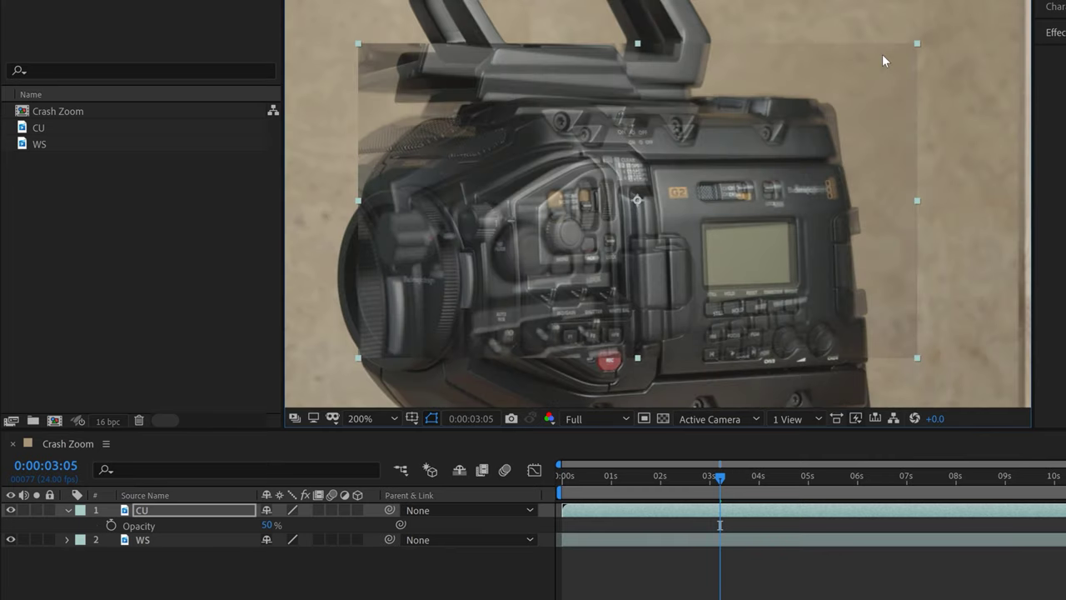
Step: Set CU's scale to 20% and nudge its position to refine the alignment
key("s")
key("shift+p")
left_click(287, 540)
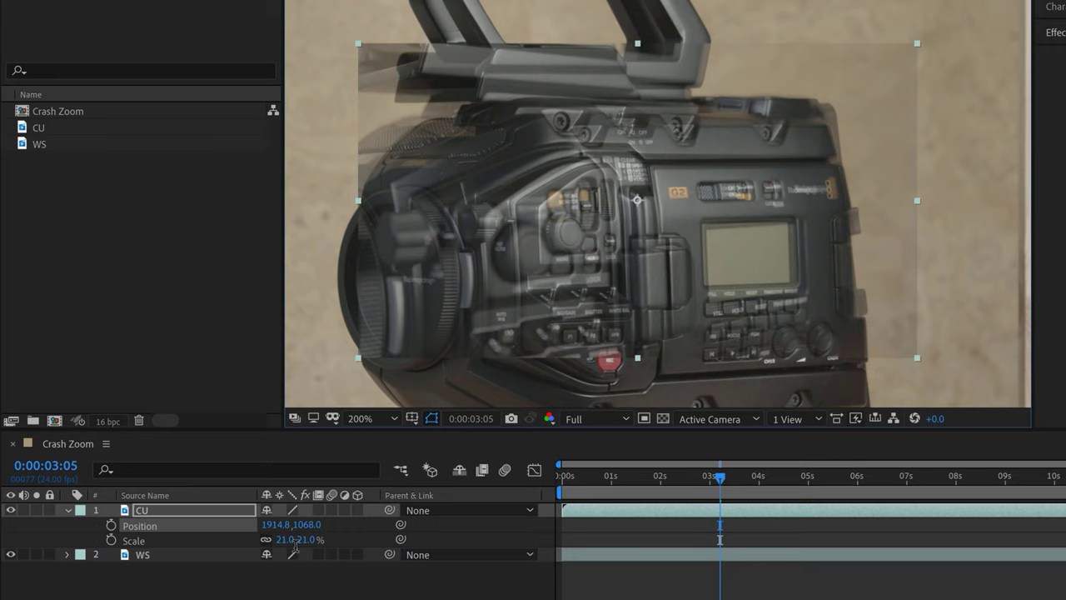
type("20")
key("Return")
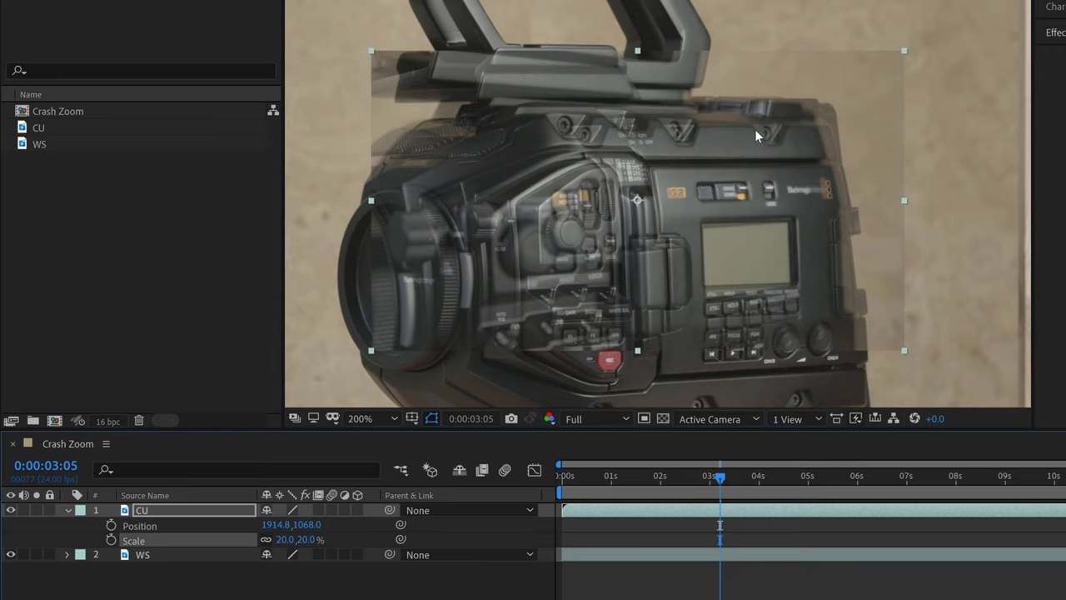
scroll(704, 203, "up", 3)
left_click_drag(702, 205, 740, 195)
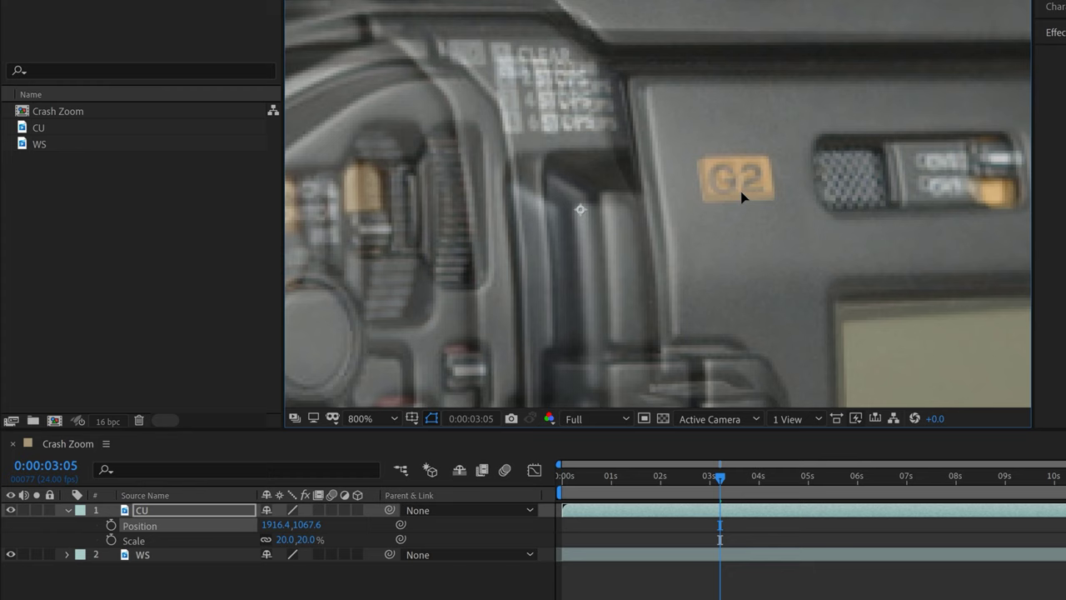
scroll(746, 198, "down", 6)
Step: Raise CU's opacity to 68% and move the layer back beneath WS
key("t")
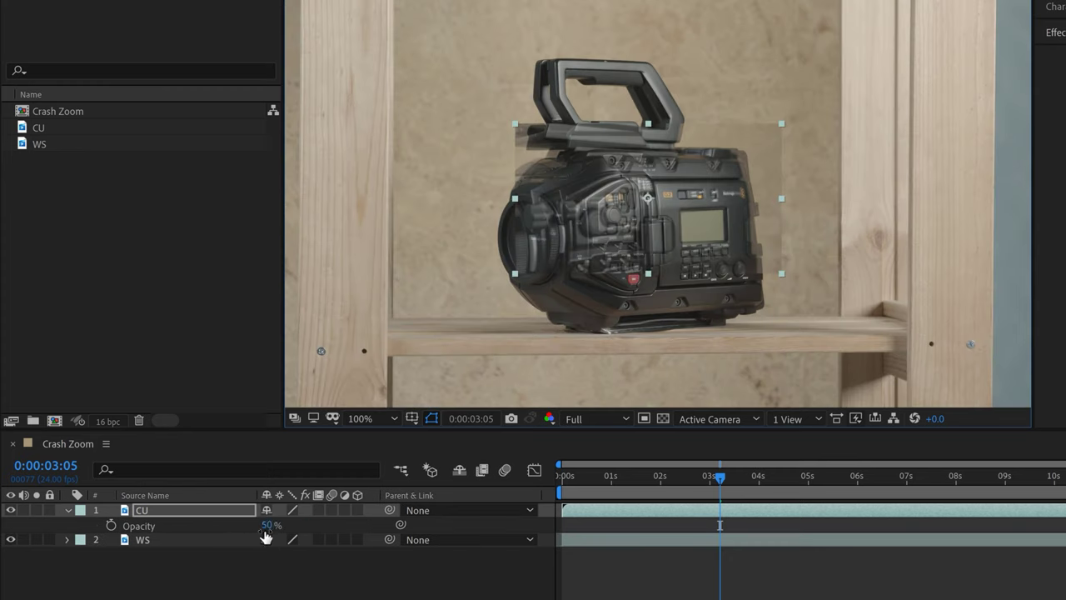
left_click_drag(268, 531, 556, 538)
key("t")
left_click_drag(141, 510, 141, 532)
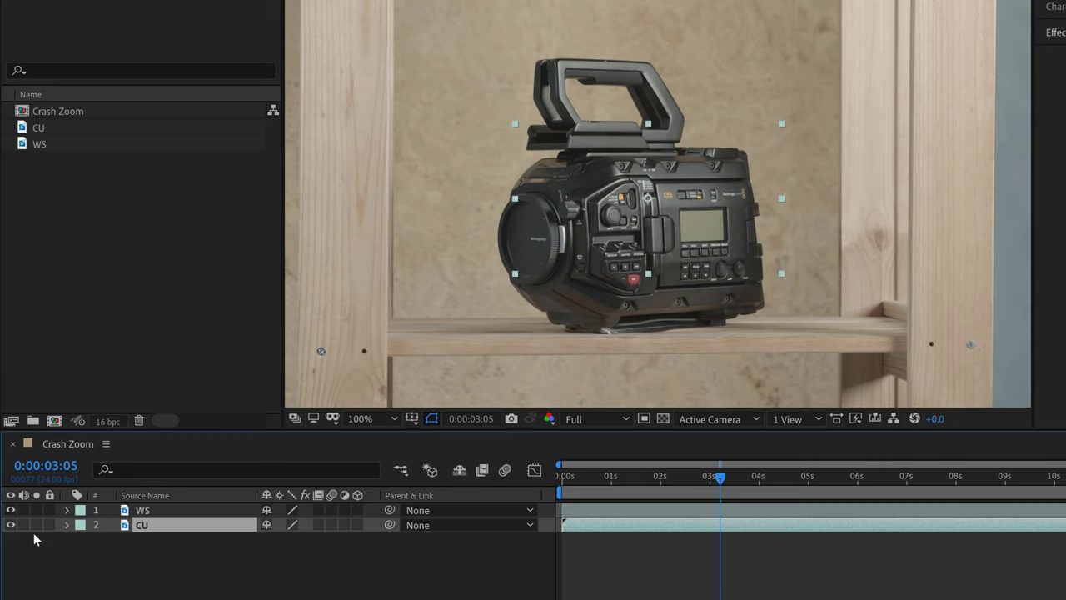
key("comma")
left_click(130, 550)
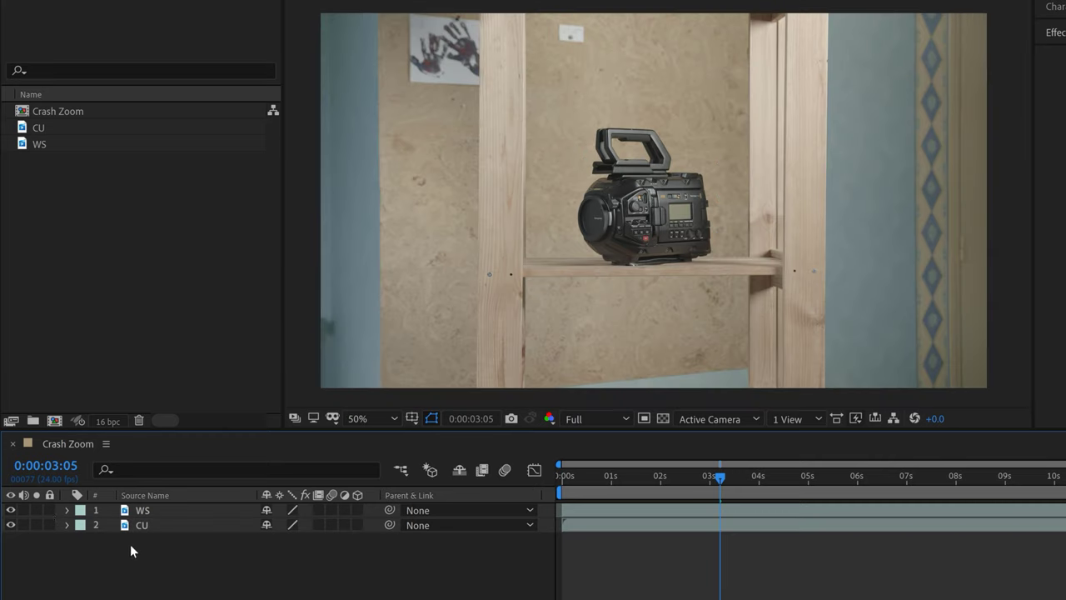
Step: Add a new null object layer named CRASH ZOOM
left_click(10, 511)
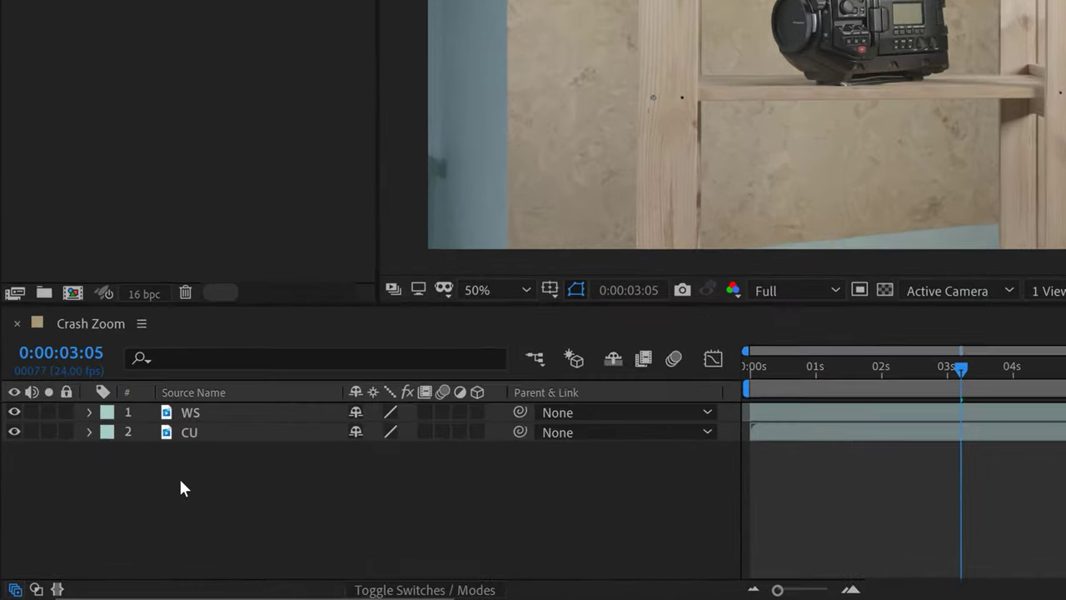
right_click(108, 525)
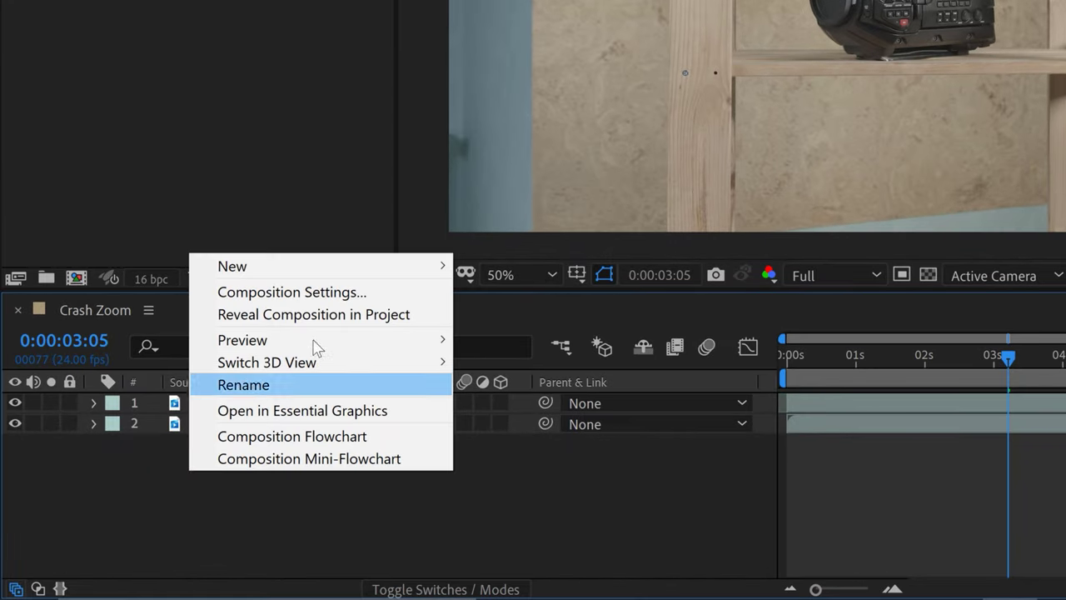
mouse_move(311, 265)
left_click(514, 381)
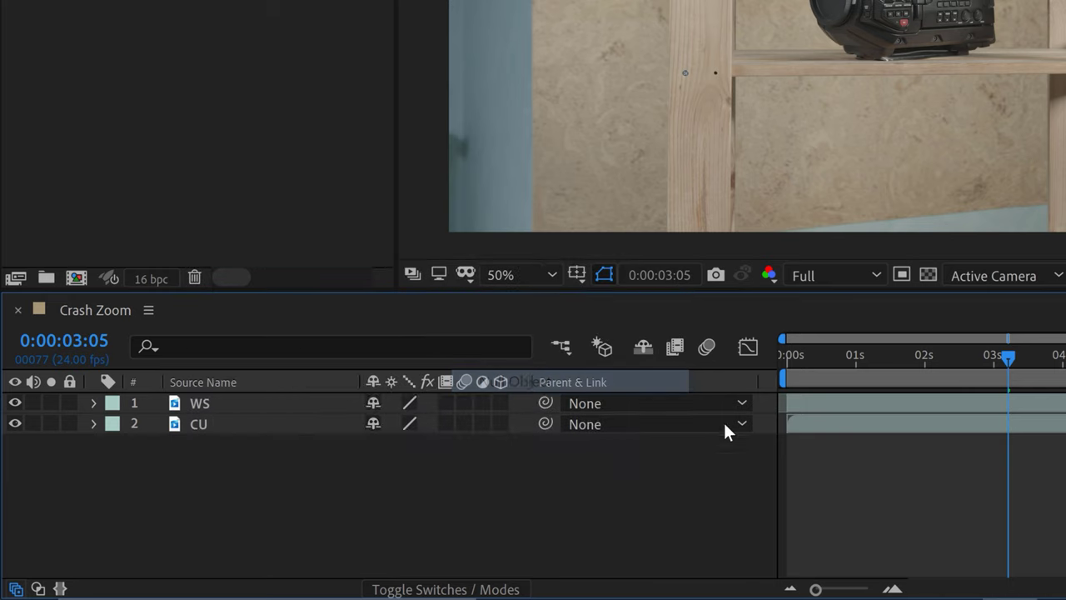
key("Return")
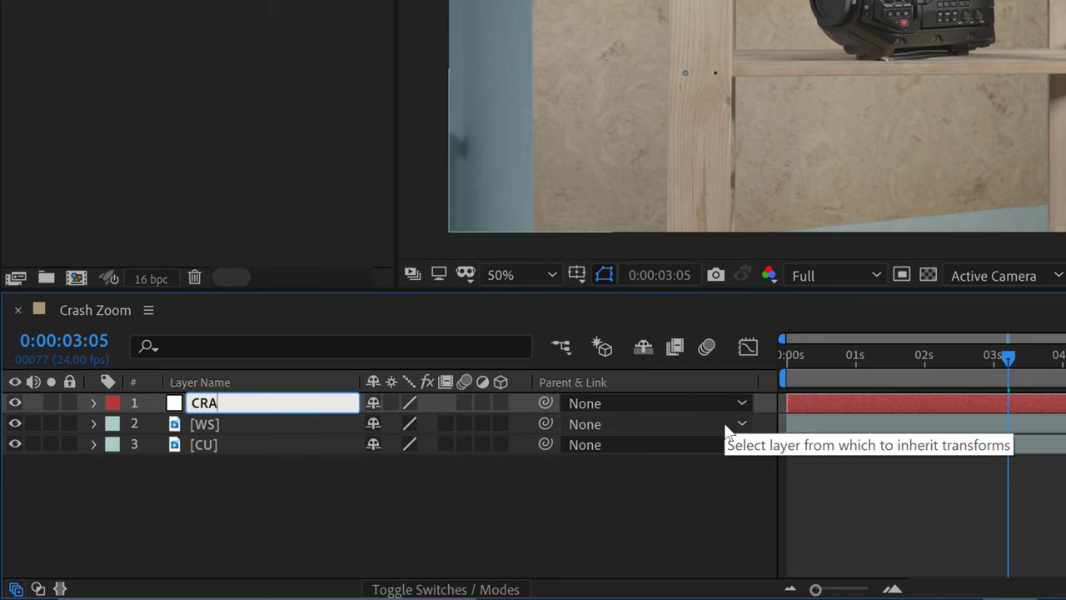
key("Return")
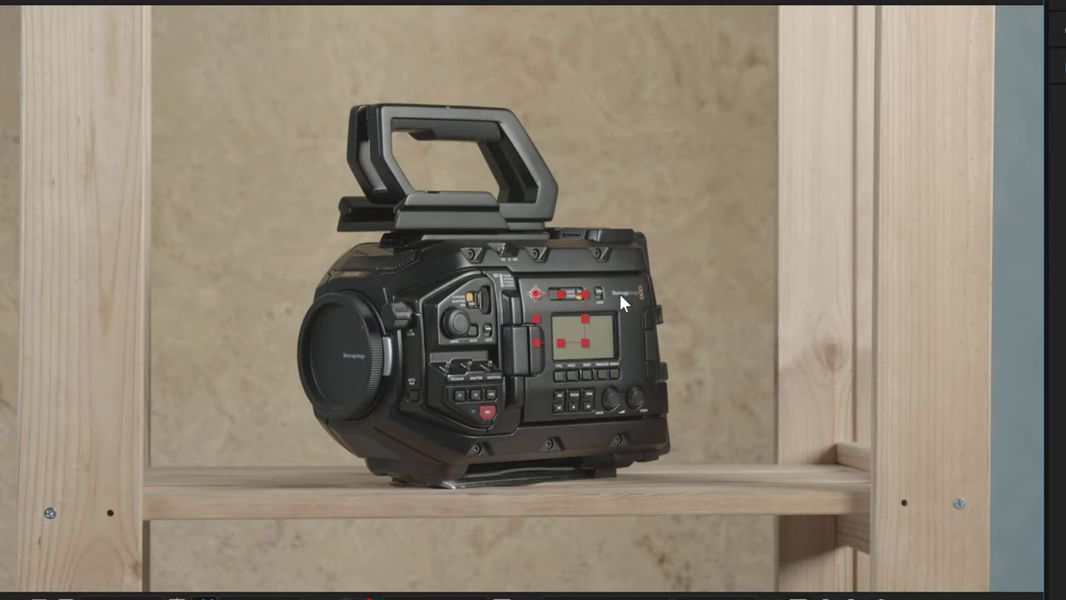
key("comma")
Step: Parent the [WS] and [CU] layers to the CRASH ZOOM null
left_click(248, 425)
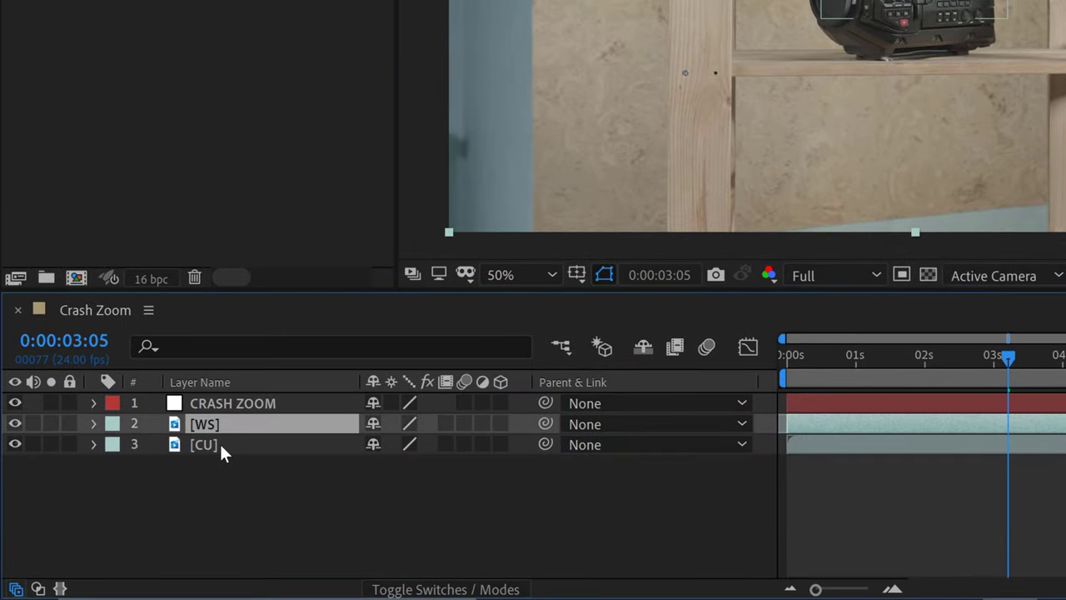
left_click(219, 443, "shift")
left_click_drag(545, 423, 216, 400)
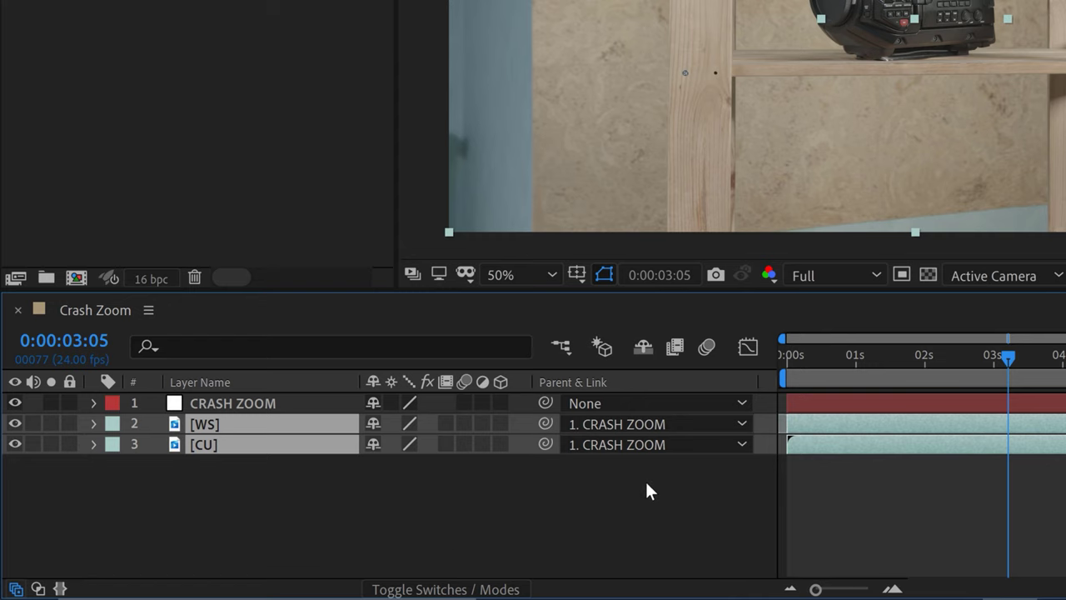
left_click(654, 512)
Step: Reveal CRASH ZOOM's Scale and Position, test scaling it up, then reset it to 100%
left_click(191, 403)
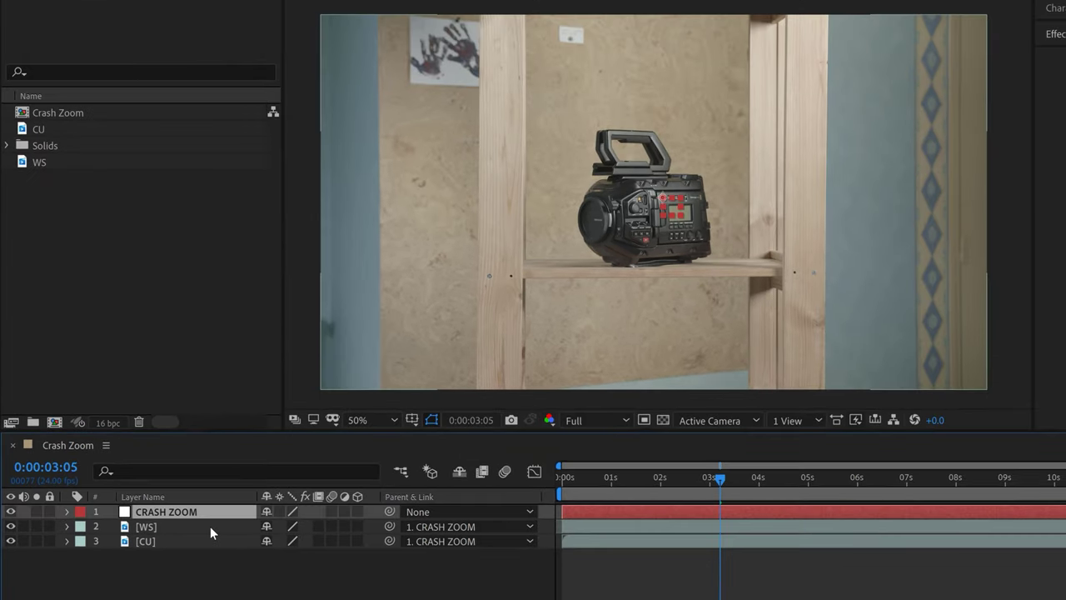
key("s")
key("shift+p")
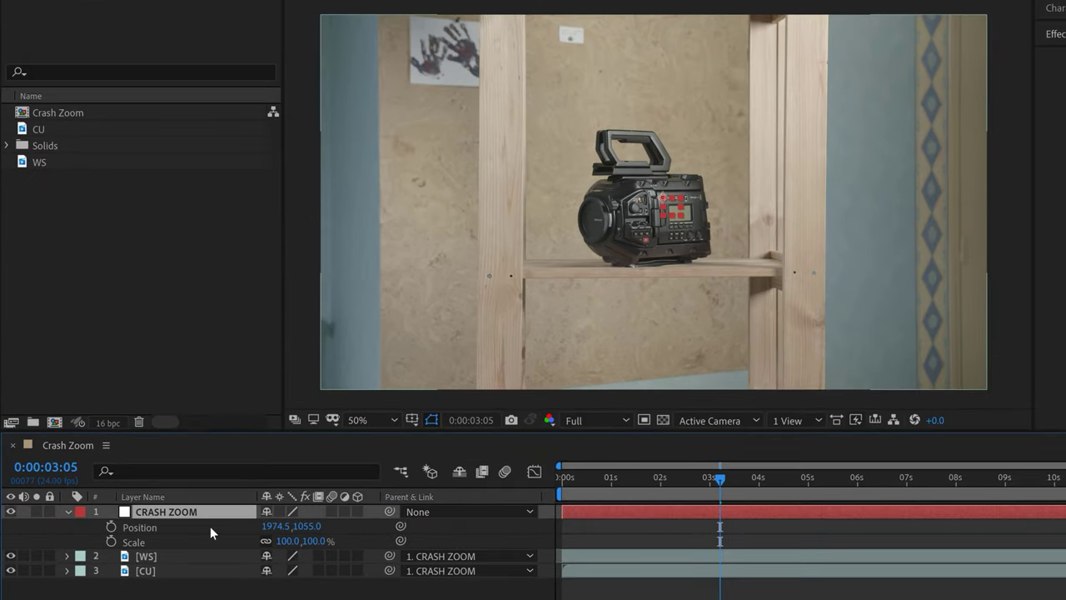
left_click_drag(287, 543, 324, 542)
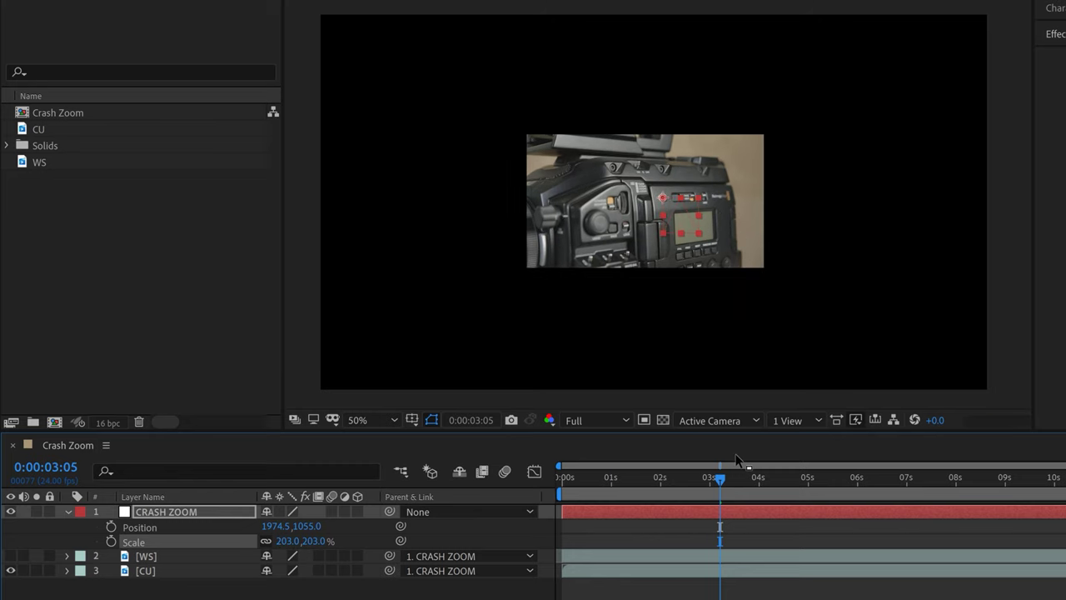
key("ctrl+z")
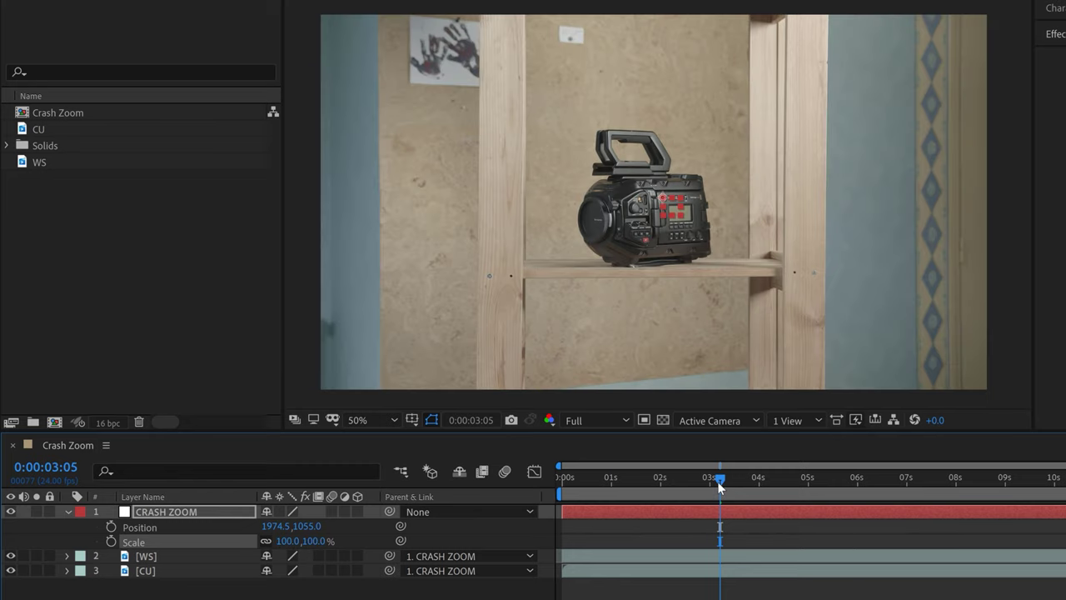
Step: Set Position and Scale keyframes at 0:00:03:00, then move the time to 0:00:04:00
left_click_drag(718, 481, 711, 482)
key("Page_Up")
left_click(111, 542)
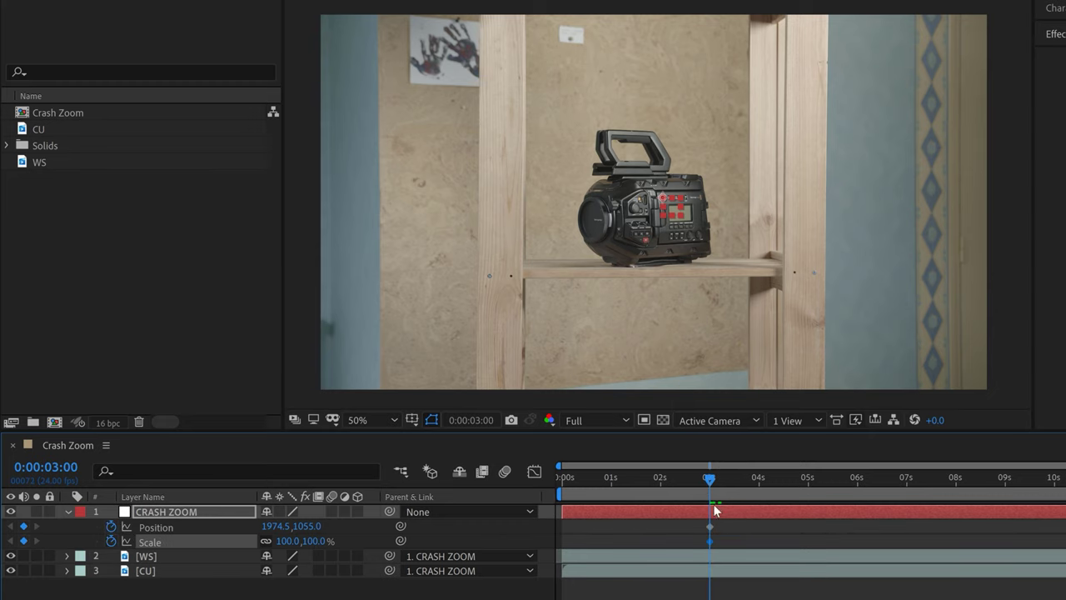
left_click_drag(742, 482, 753, 483)
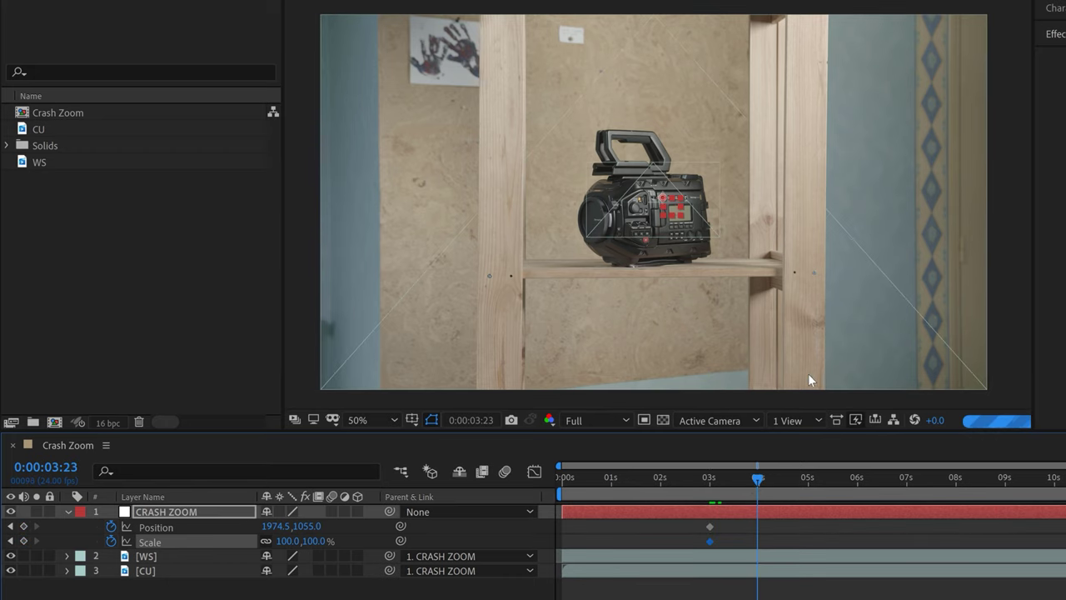
key("Page_Down")
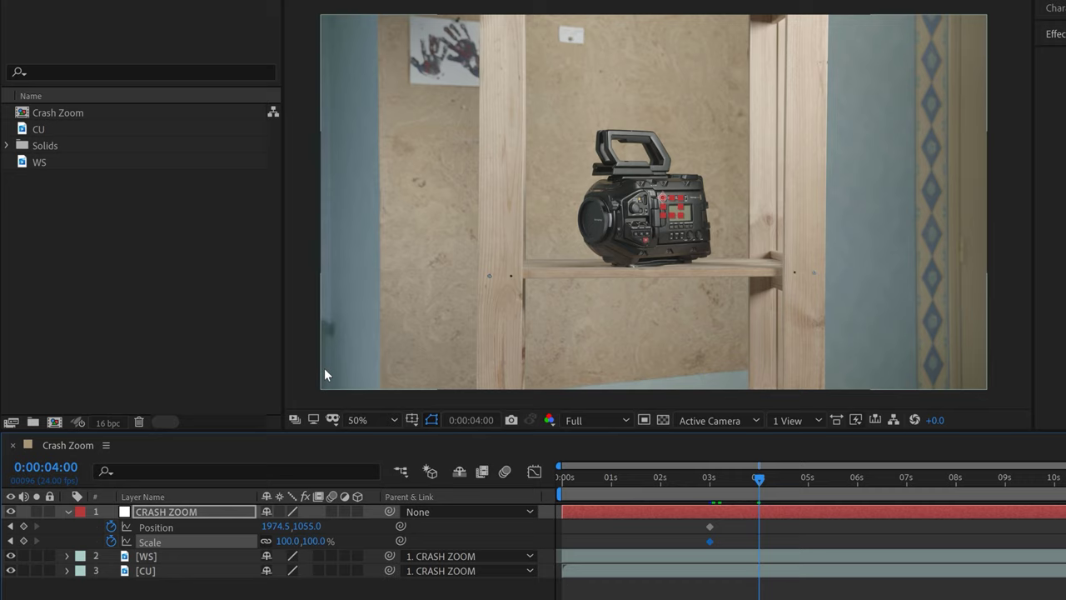
Step: With WS hidden, enlarge CRASH ZOOM to about 550% at 4s and shift it to match the close-up
left_click(10, 557)
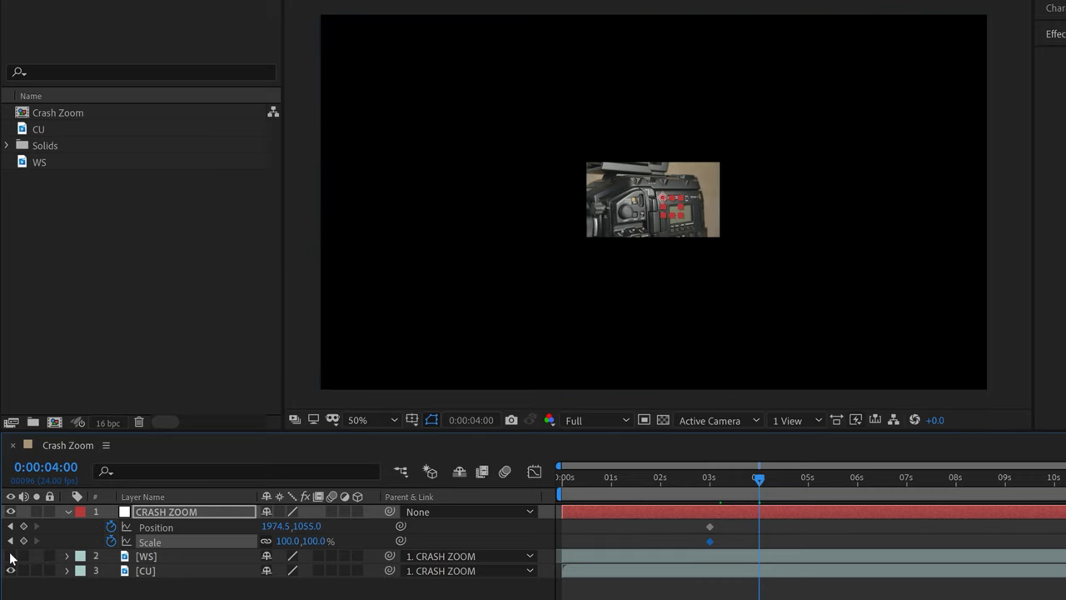
key("comma")
key("period")
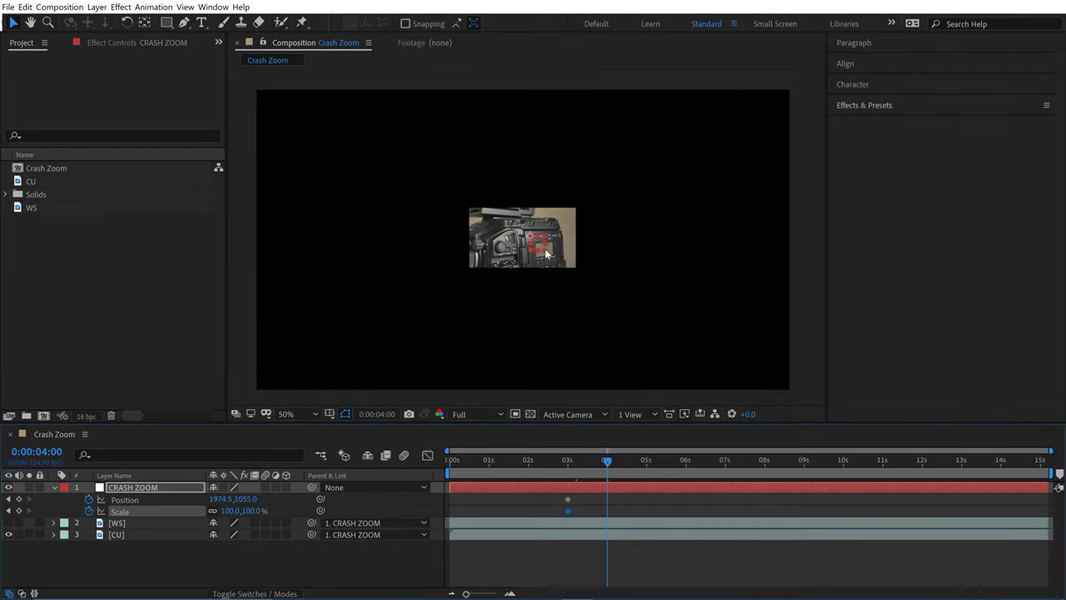
key("alt+KP_Add")
key("alt+KP_Add")
key("alt+KP_Add")
key("alt+KP_Add")
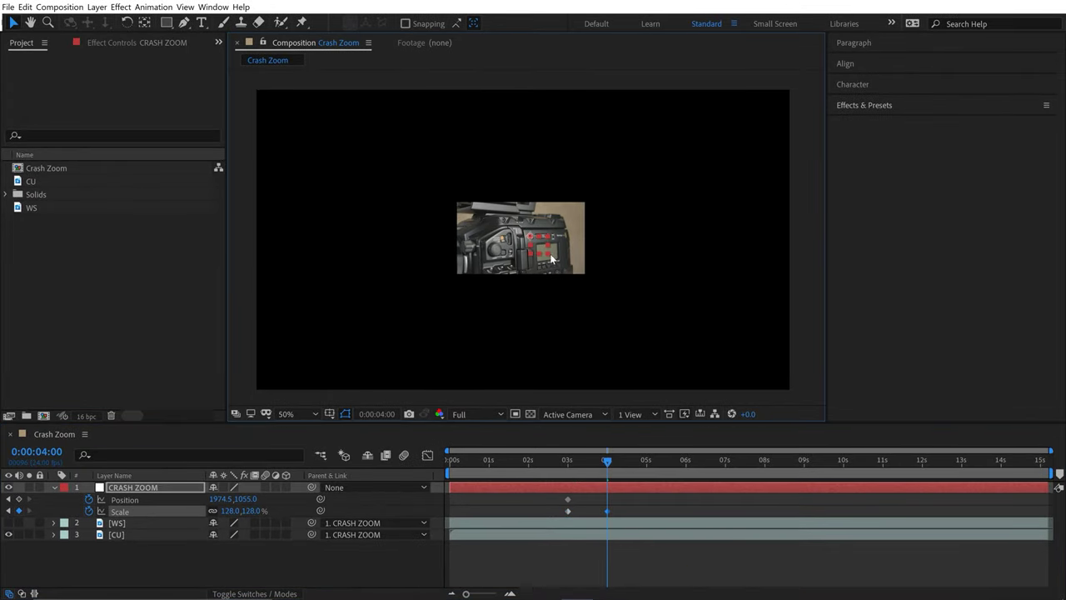
left_click_drag(551, 259, 642, 303)
key("comma")
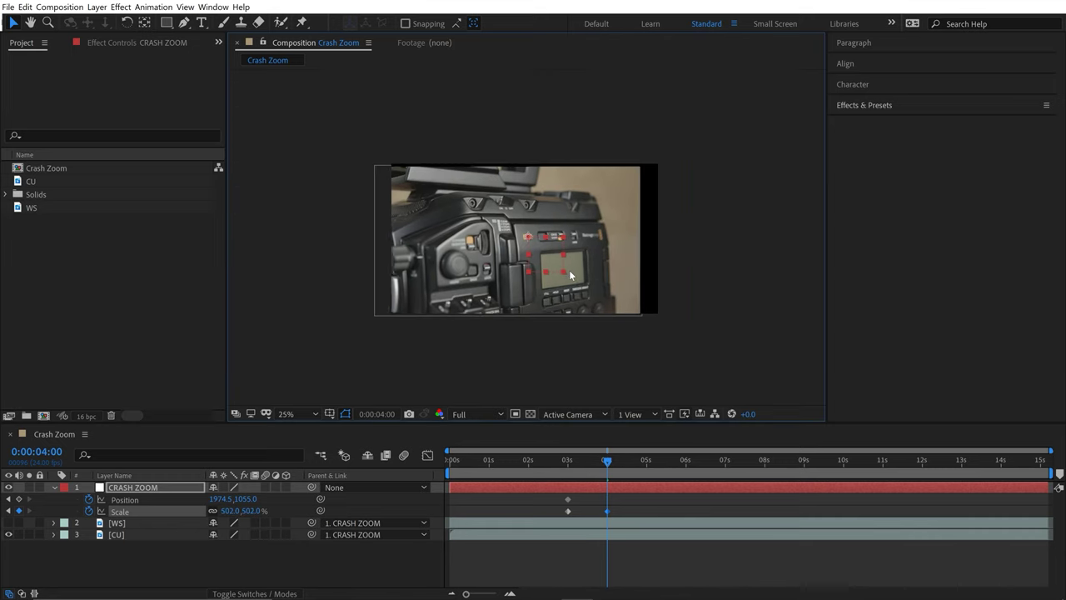
left_click_drag(570, 274, 539, 243)
left_click_drag(565, 280, 564, 262)
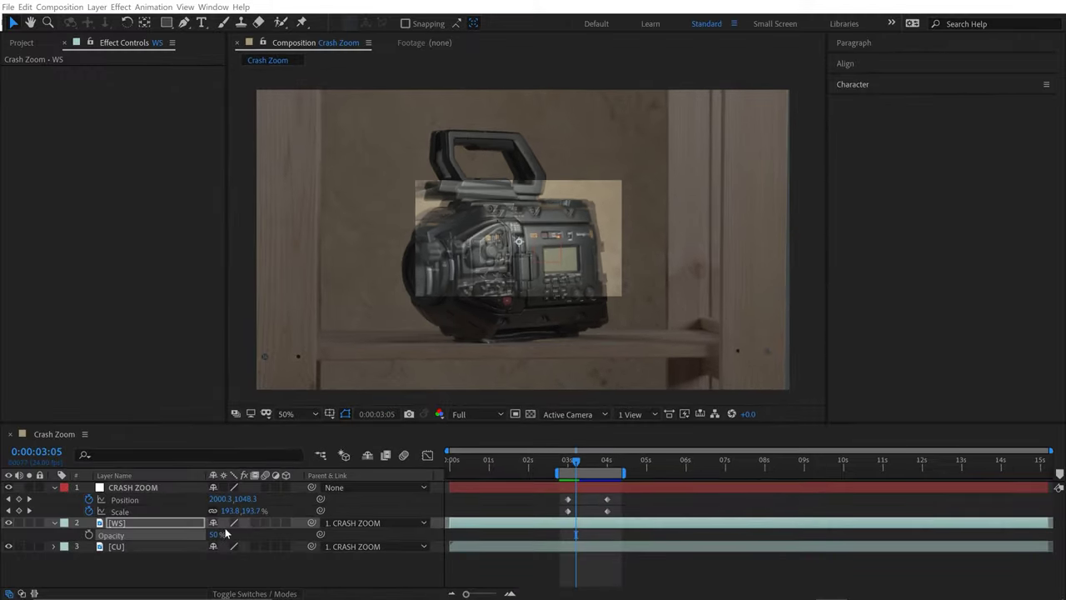
Step: Restore WS to 100% opacity, hide it, and apply Motion Tile to the CU layer
left_click_drag(219, 534, 259, 534)
left_click(9, 522)
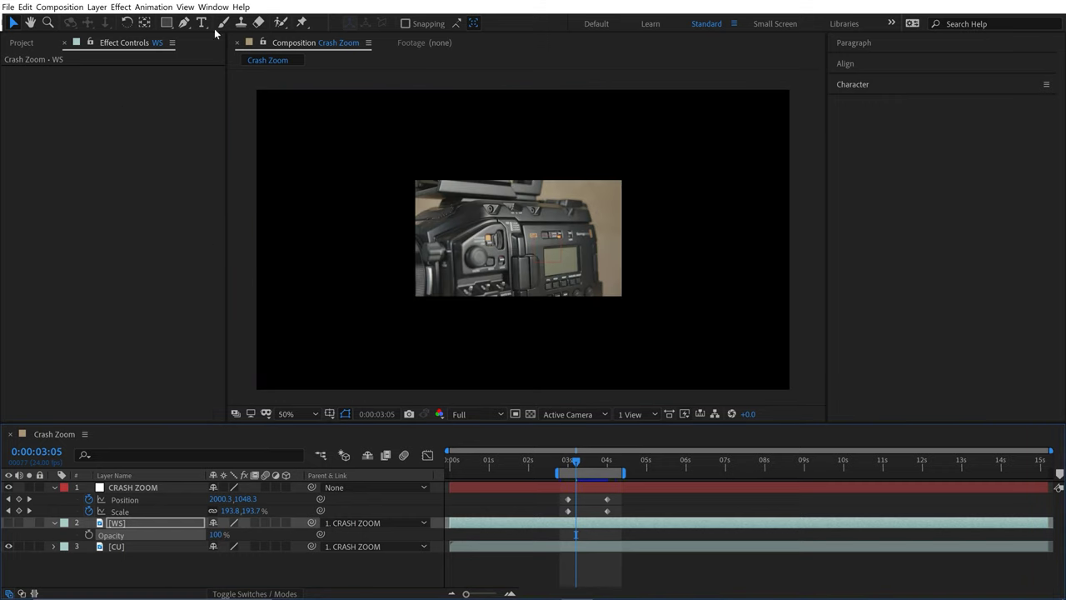
left_click(213, 7)
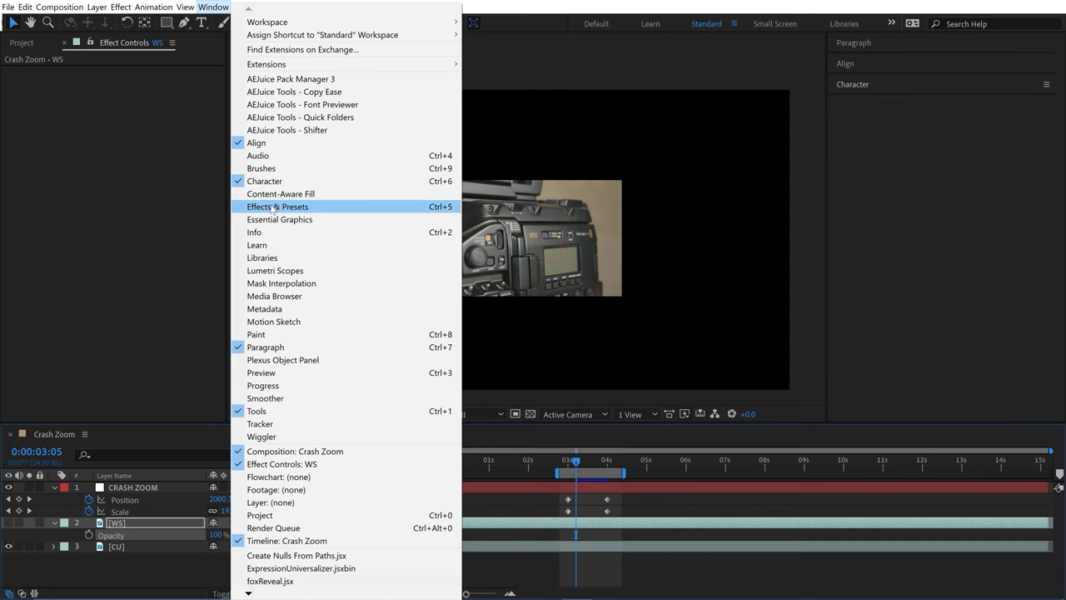
left_click(274, 209)
left_click(865, 121)
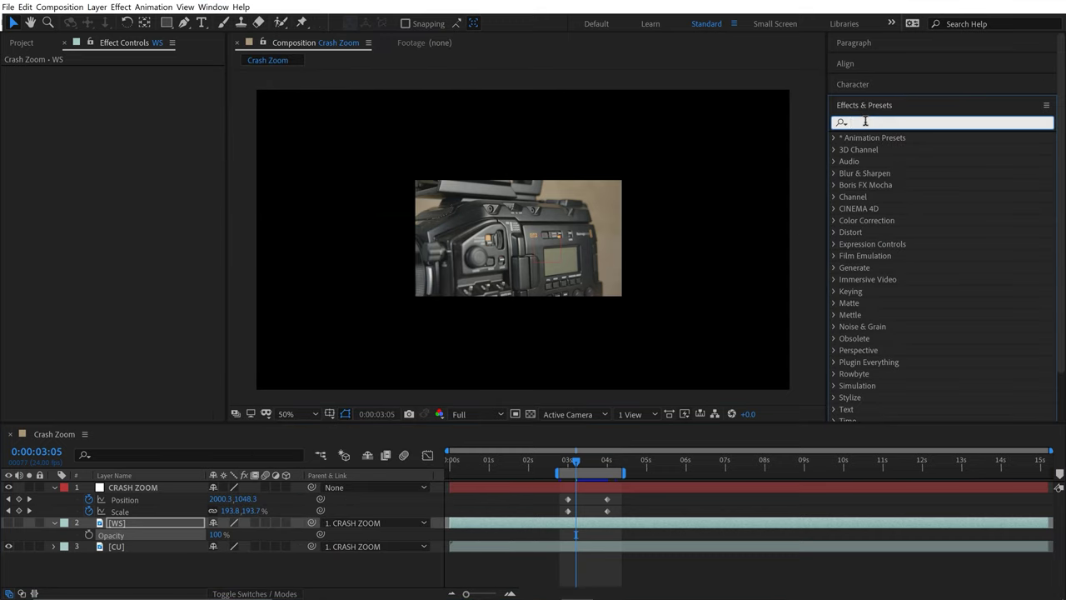
type("motion til")
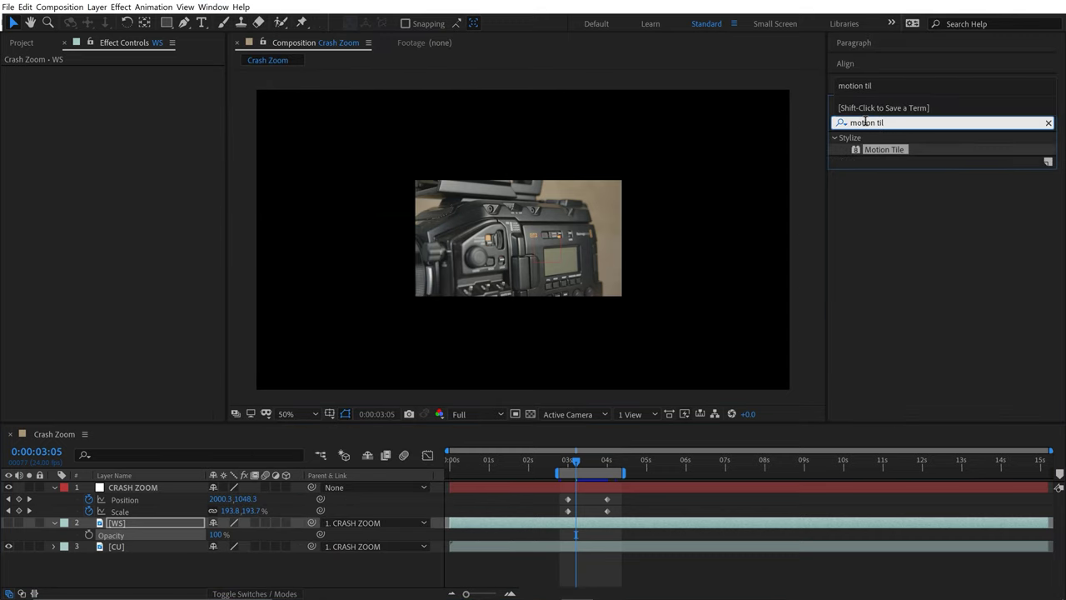
left_click_drag(884, 149, 132, 552)
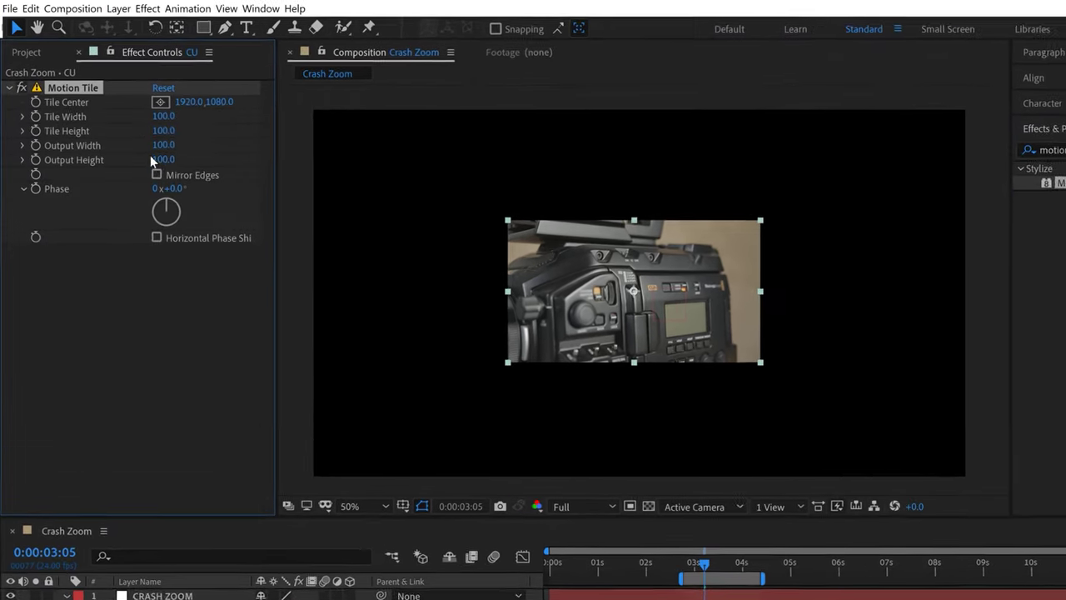
Step: Set Motion Tile's output width and height to 550 with Mirror Edges on, and show WS again
left_click(134, 119)
type("550")
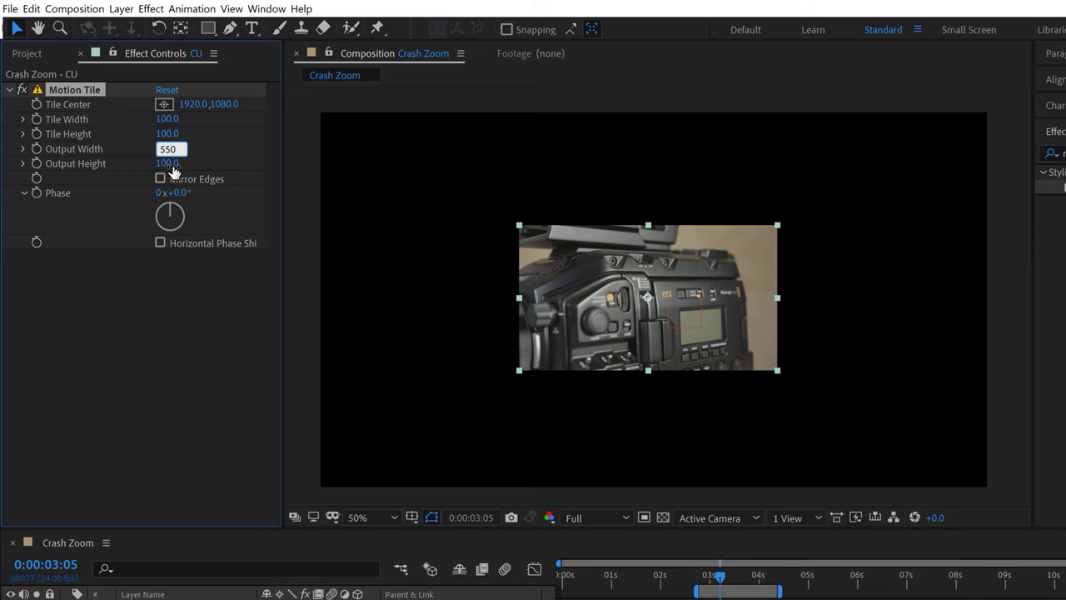
type("550")
key("Return")
left_click(710, 575)
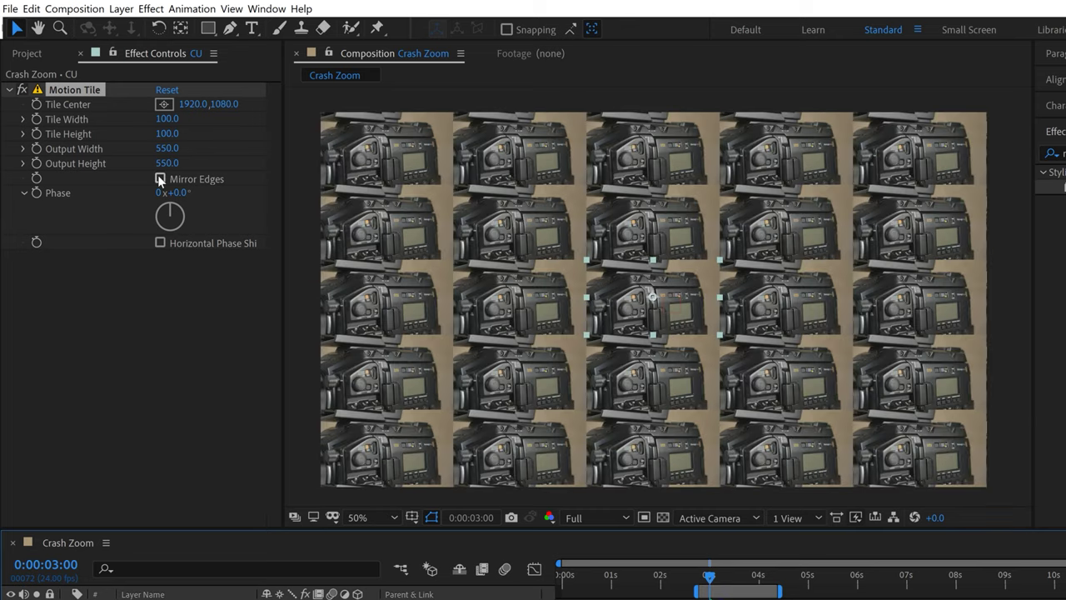
left_click(160, 179)
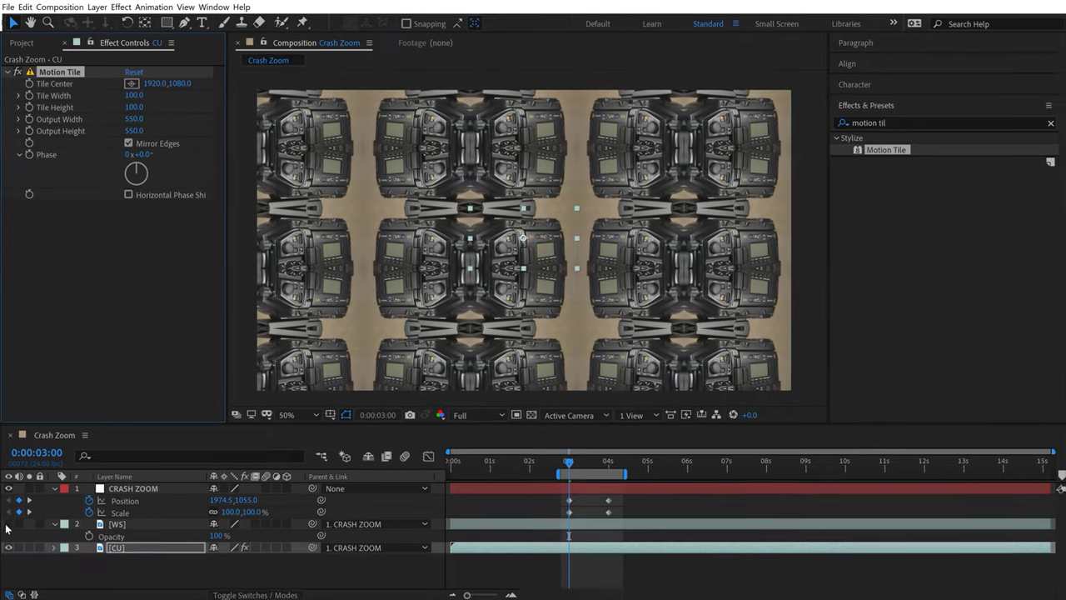
left_click(8, 525)
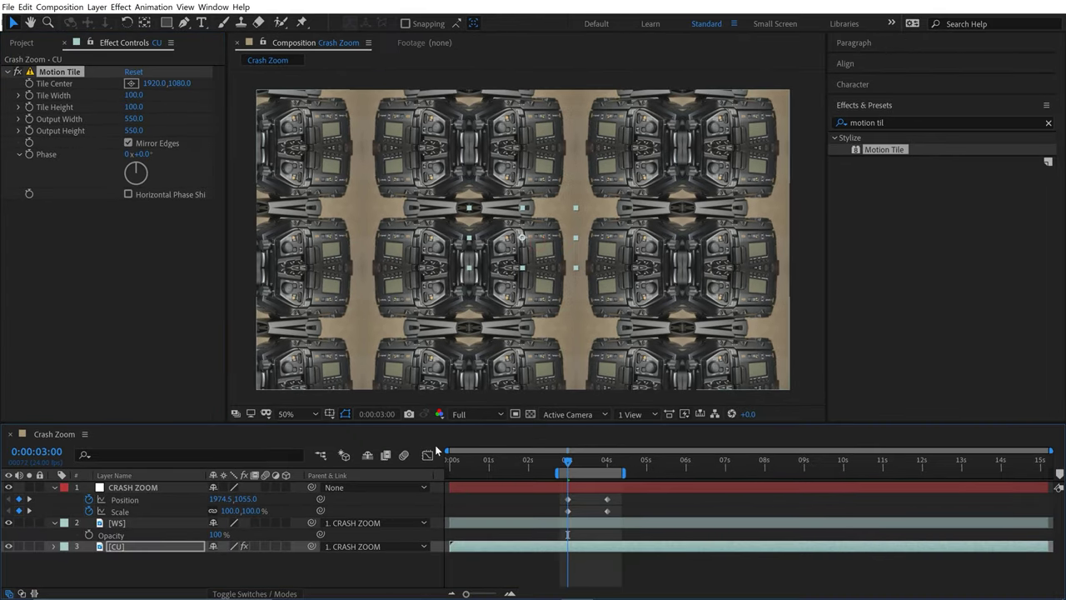
Step: Apply Easy Ease to CRASH ZOOM's Position and Scale keyframes at 3 and 4 seconds
key("equal")
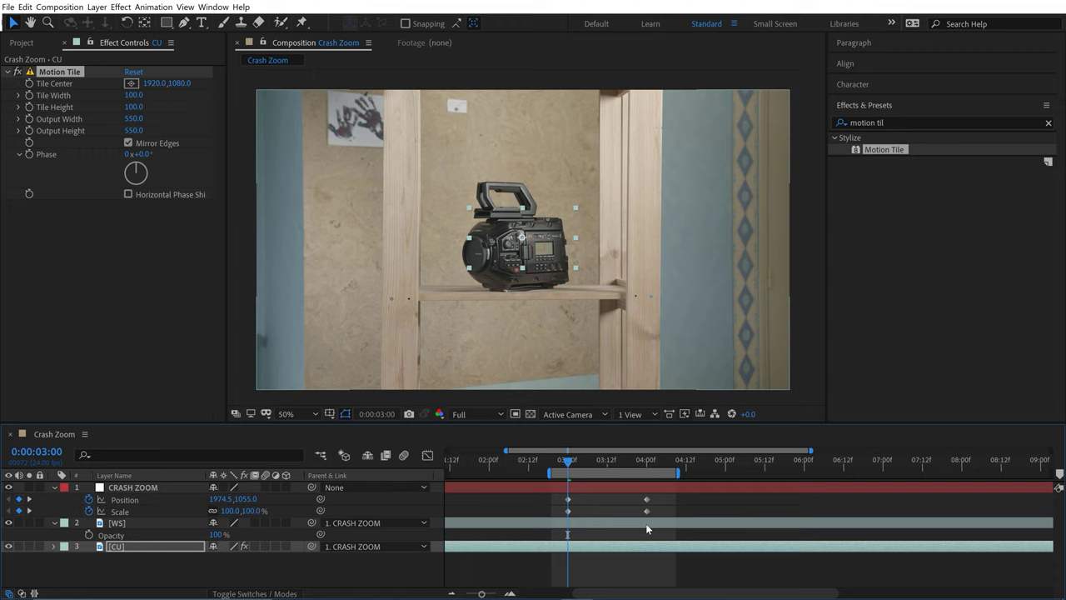
left_click_drag(667, 496, 554, 515)
right_click(567, 495)
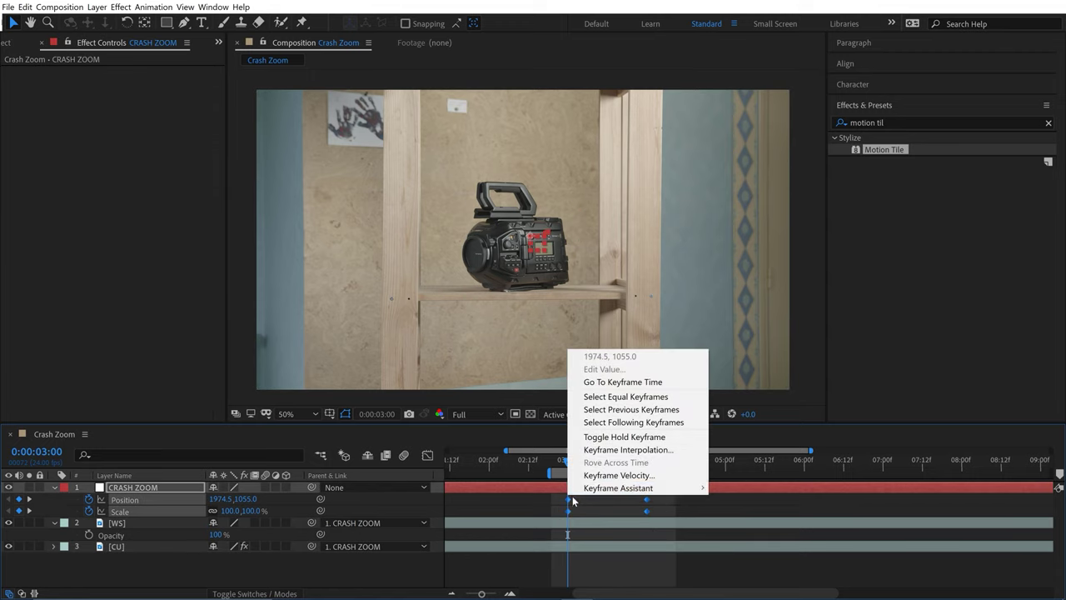
mouse_move(591, 490)
left_click(737, 411)
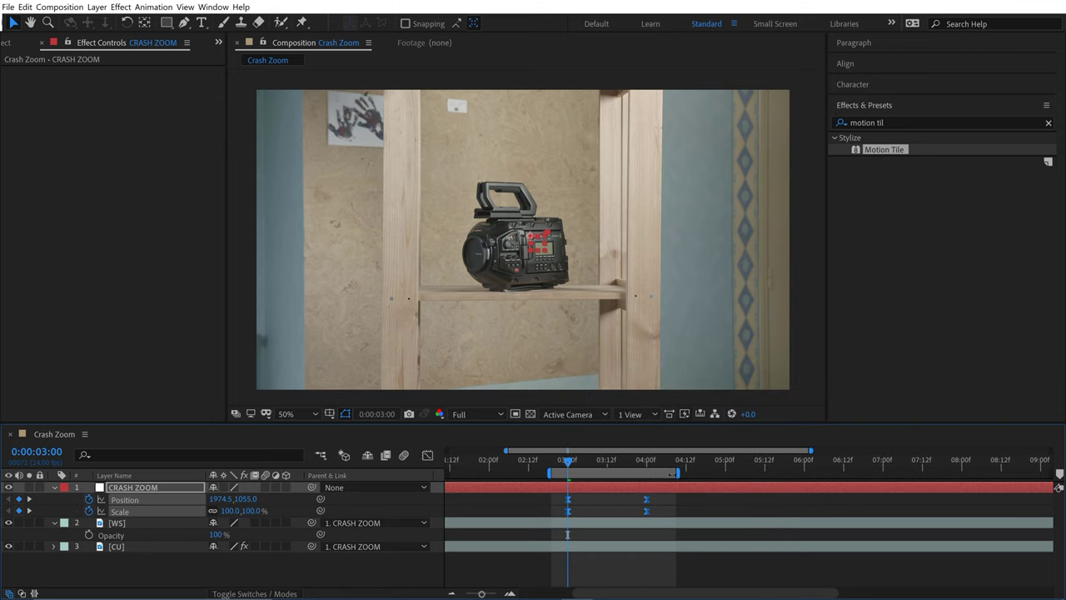
Step: In the Graph Editor, drag the keyframes' influence handles outward to about 79% for a sharp mid-zoom speed spike
left_click(427, 455)
left_click_drag(659, 548, 636, 563)
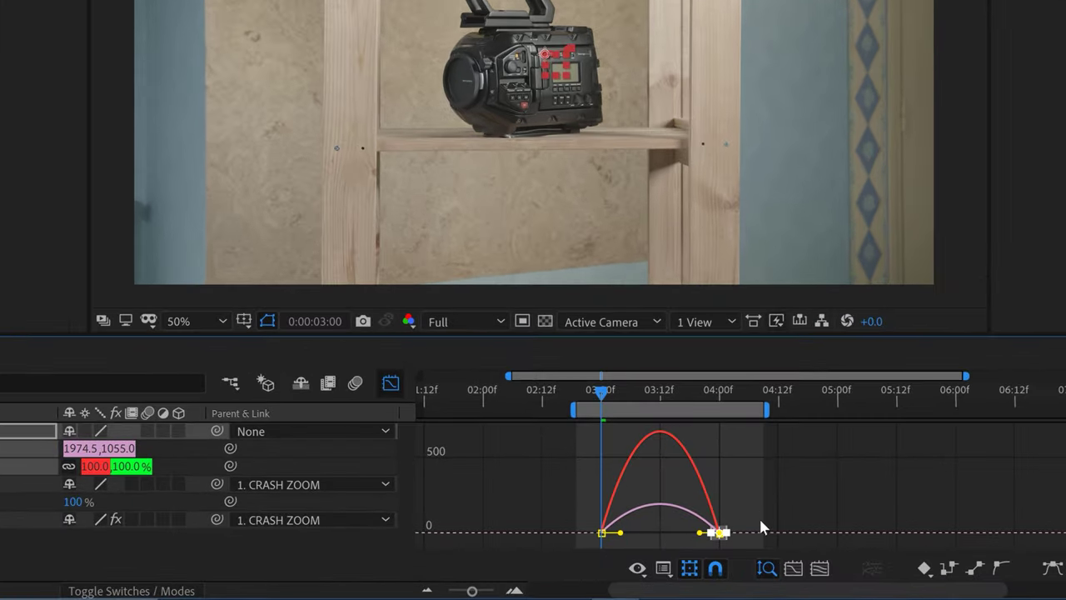
key("equal")
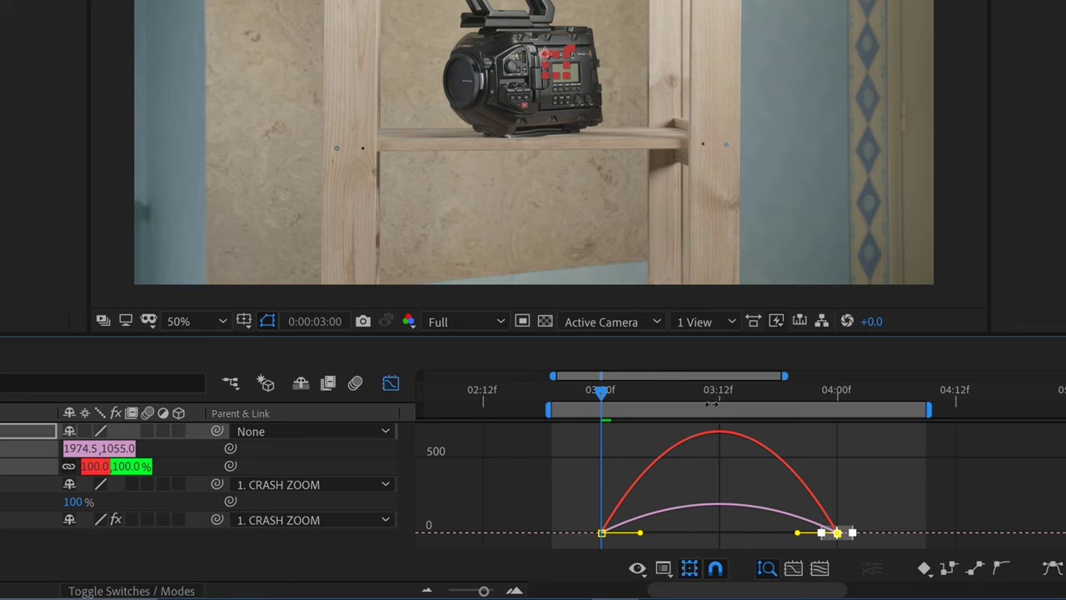
left_click_drag(797, 534, 748, 536)
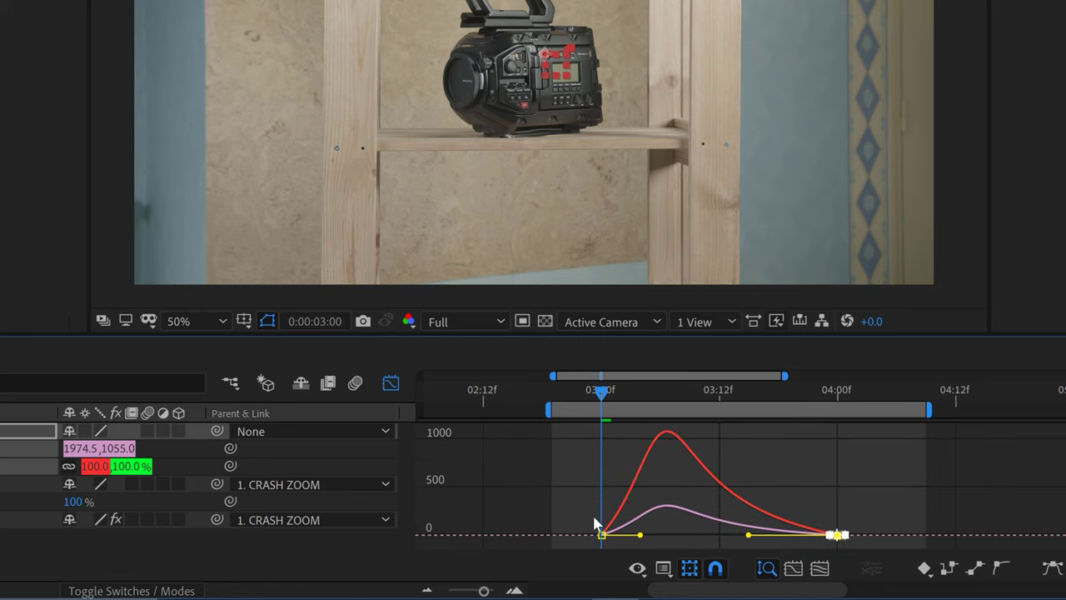
left_click_drag(594, 519, 608, 538)
left_click(838, 536)
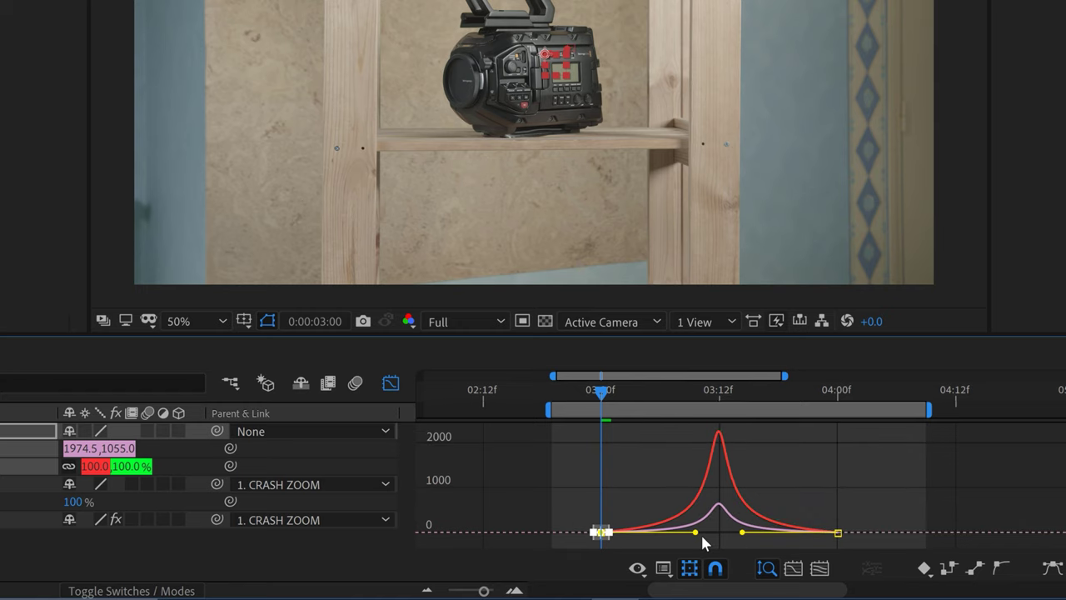
left_click_drag(701, 532, 702, 534)
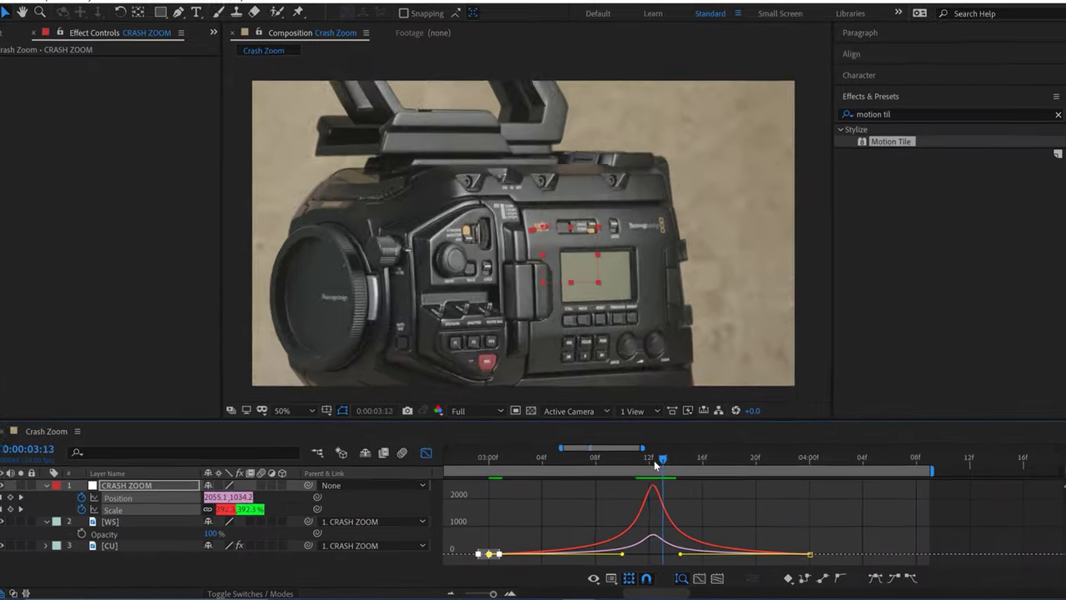
Step: Keyframe WS opacity from 100% around 0:00:03:12 down to 0% a couple of frames later
left_click(654, 463)
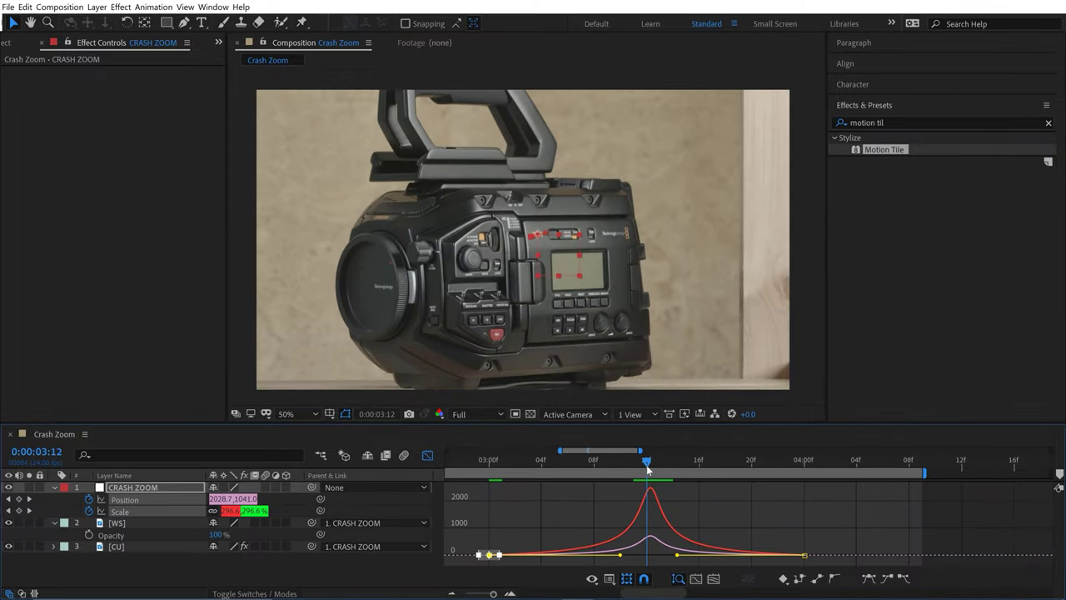
left_click(426, 456)
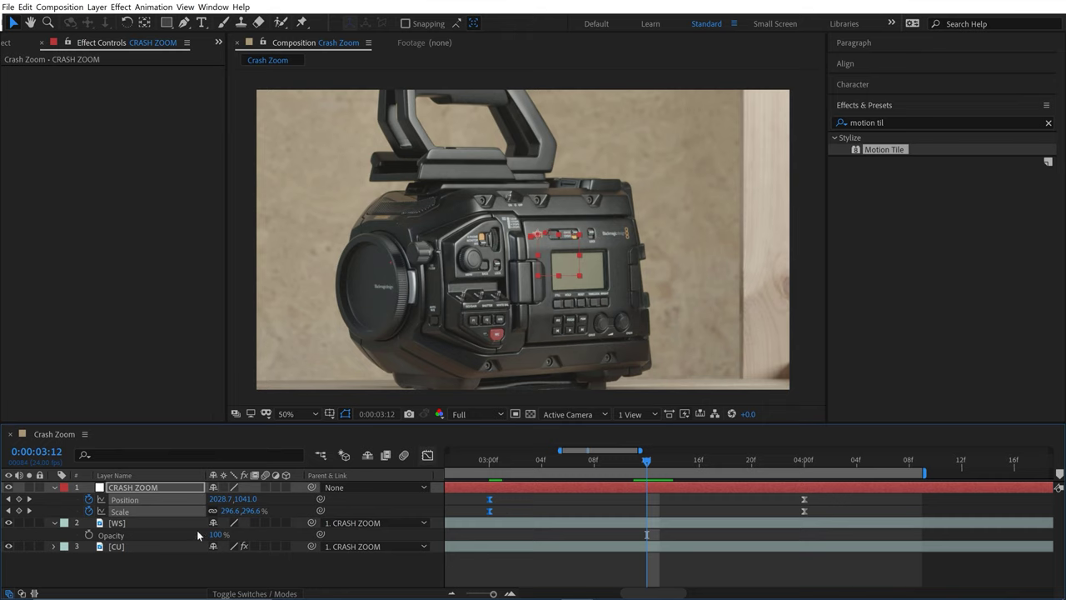
left_click(137, 522)
left_click(90, 535)
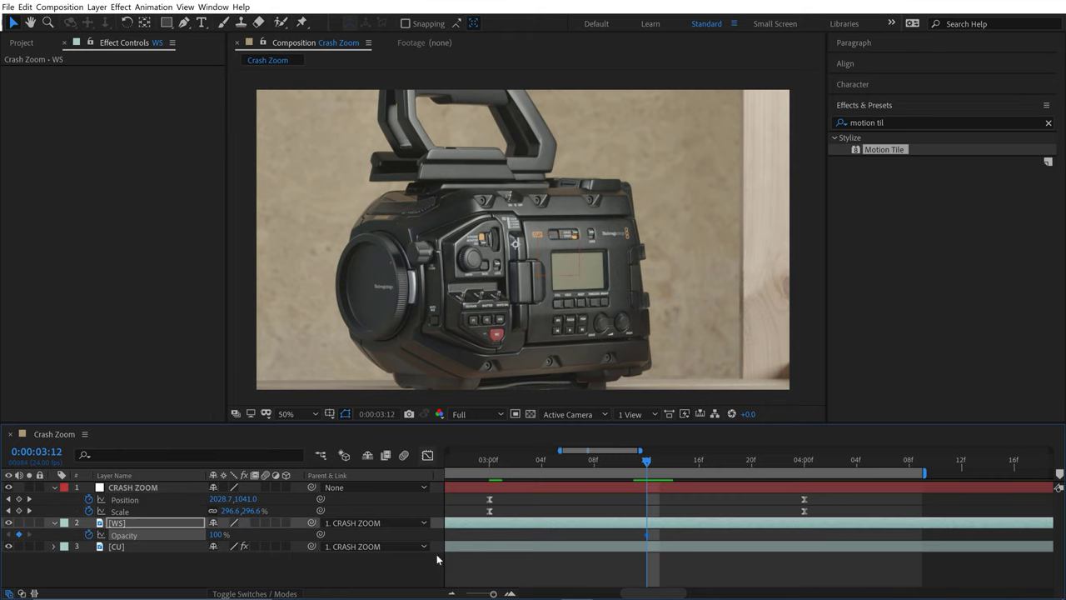
key("Page_Down")
key("Page_Down")
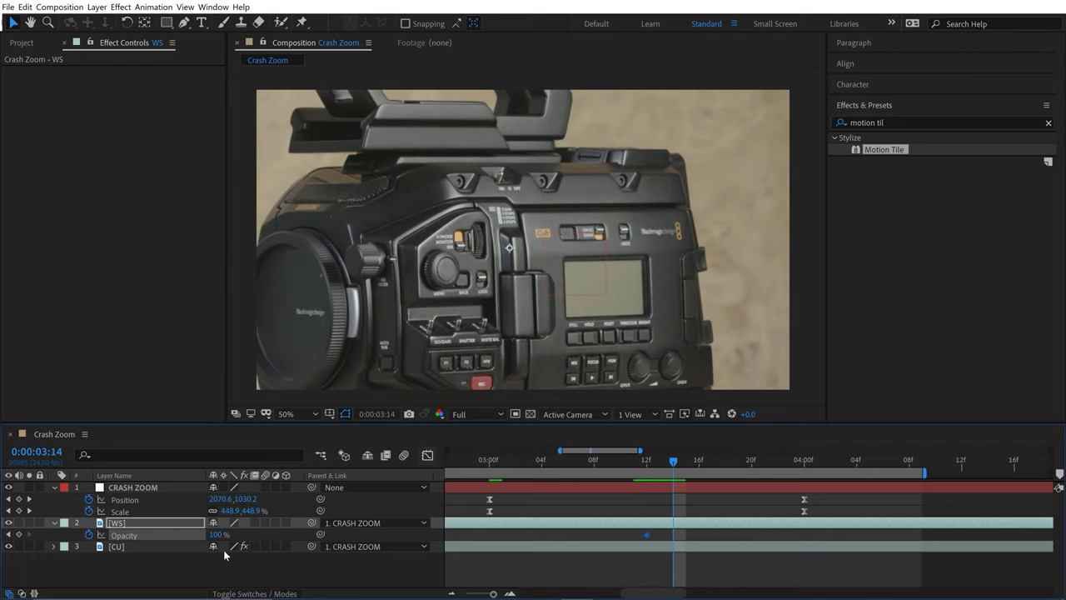
left_click(215, 534)
type("0")
key("Return")
key("comma")
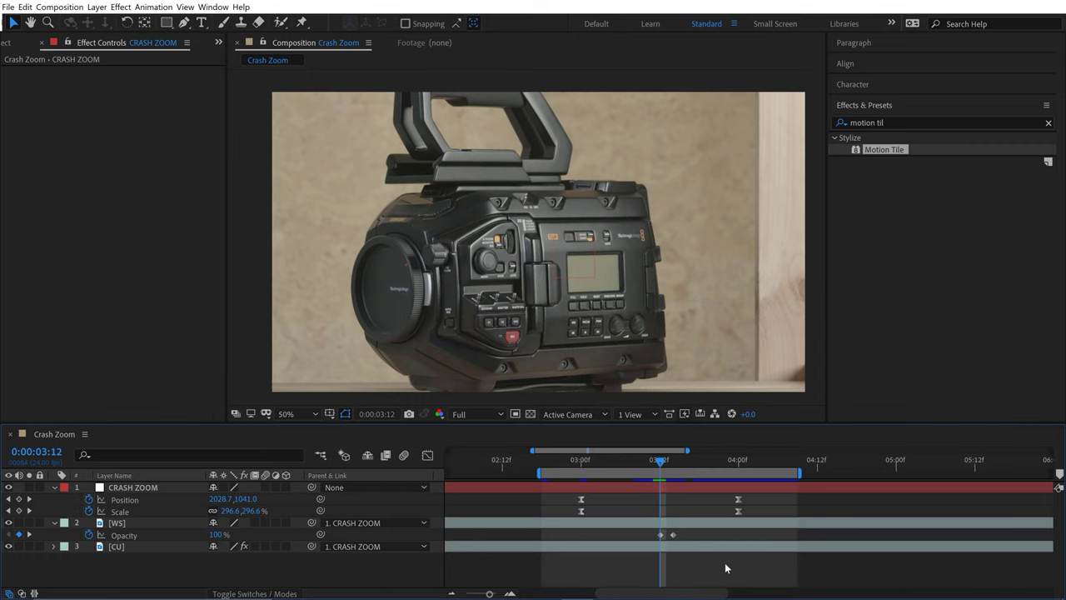
key("Page_Down")
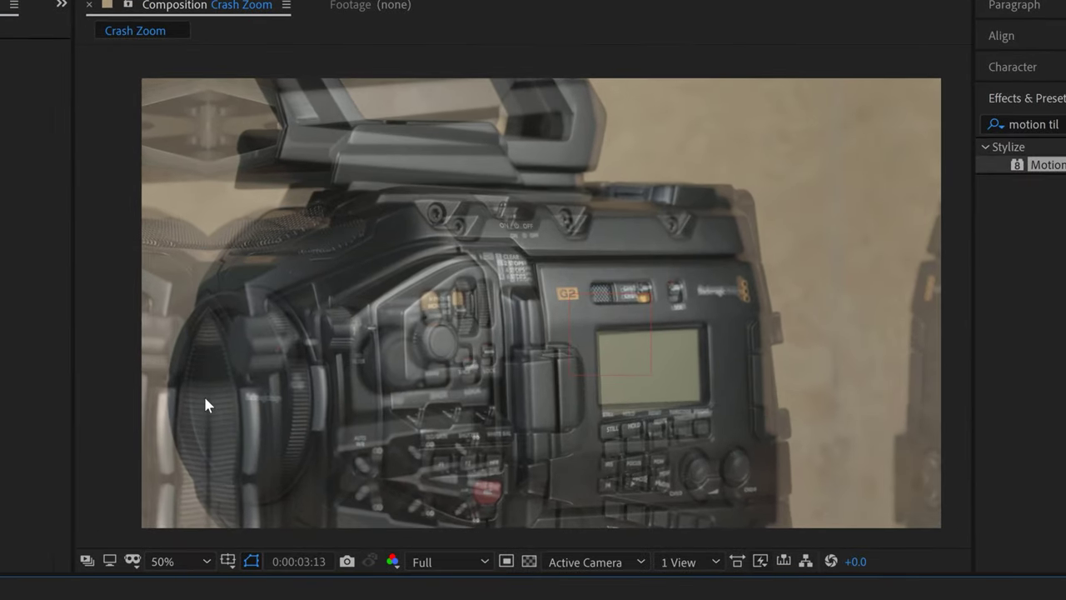
key("Page_Down")
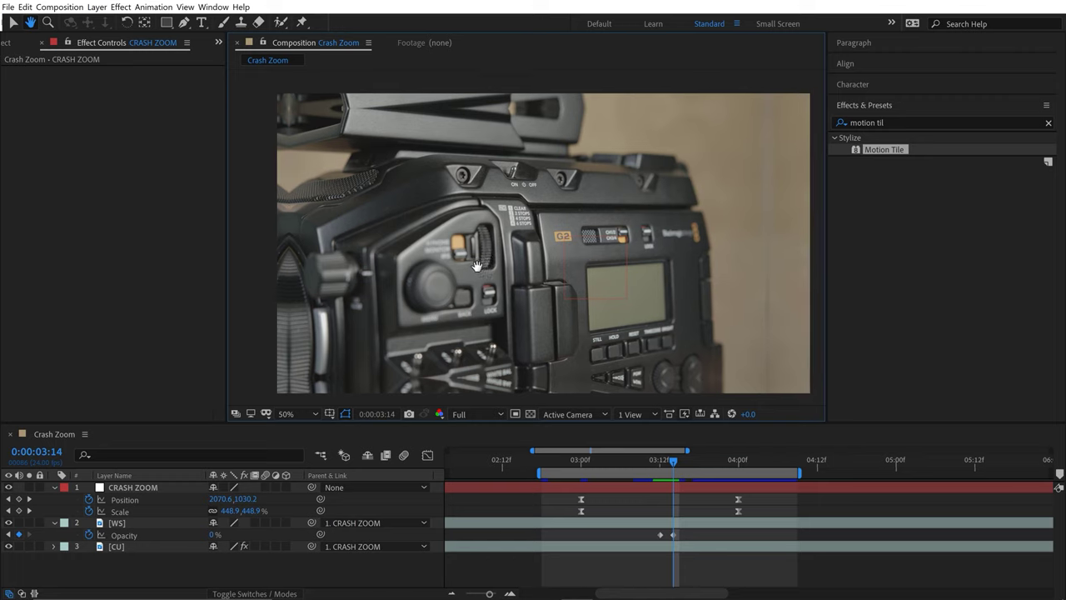
Step: Enable composition motion blur and the CU layer's Motion Blur switch, then step frames around 0:00:03:10 to check
left_click_drag(477, 265, 472, 270)
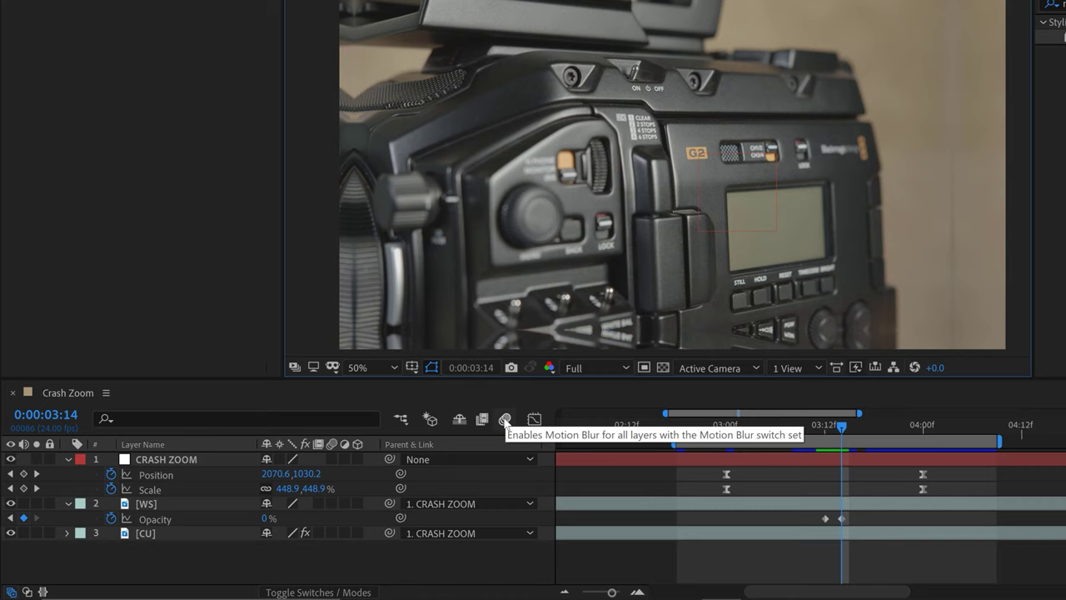
left_click(504, 420)
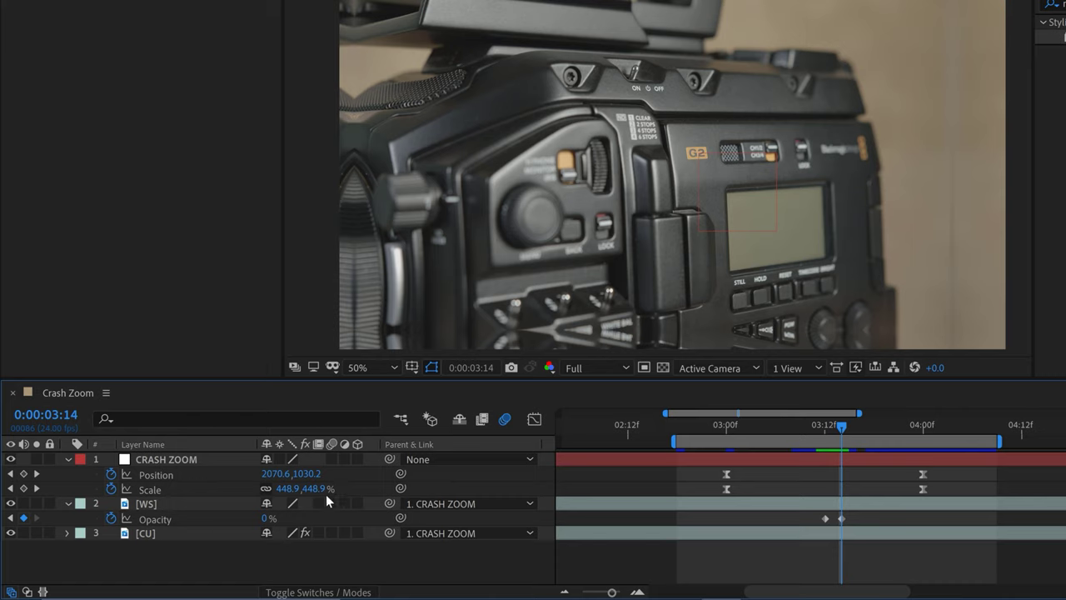
left_click(327, 589)
left_click(327, 592)
left_click(330, 533)
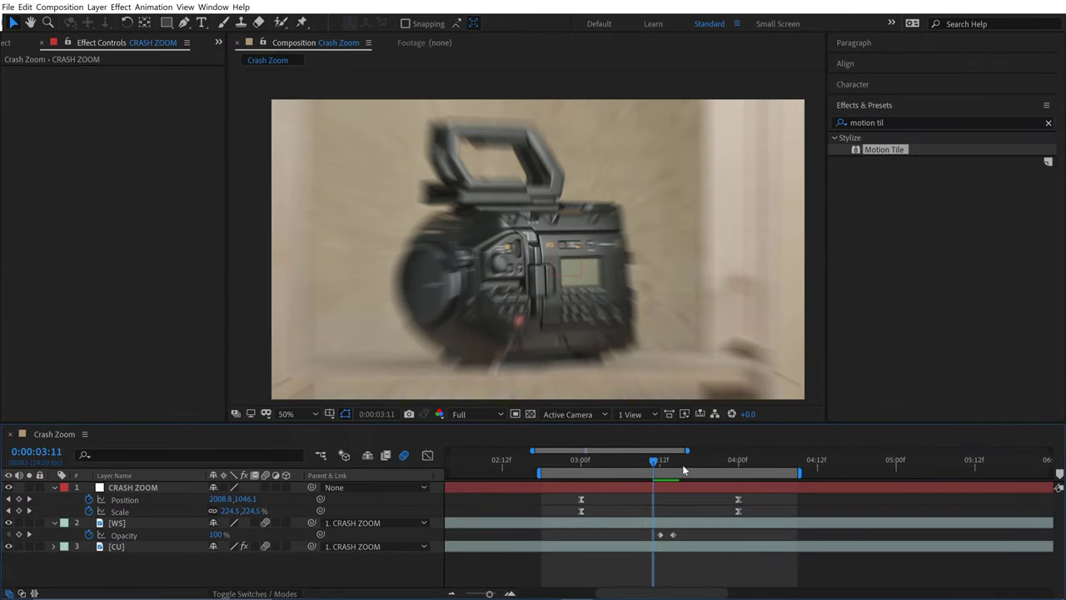
key("Page_Down")
key("Page_Down")
key("Page_Down")
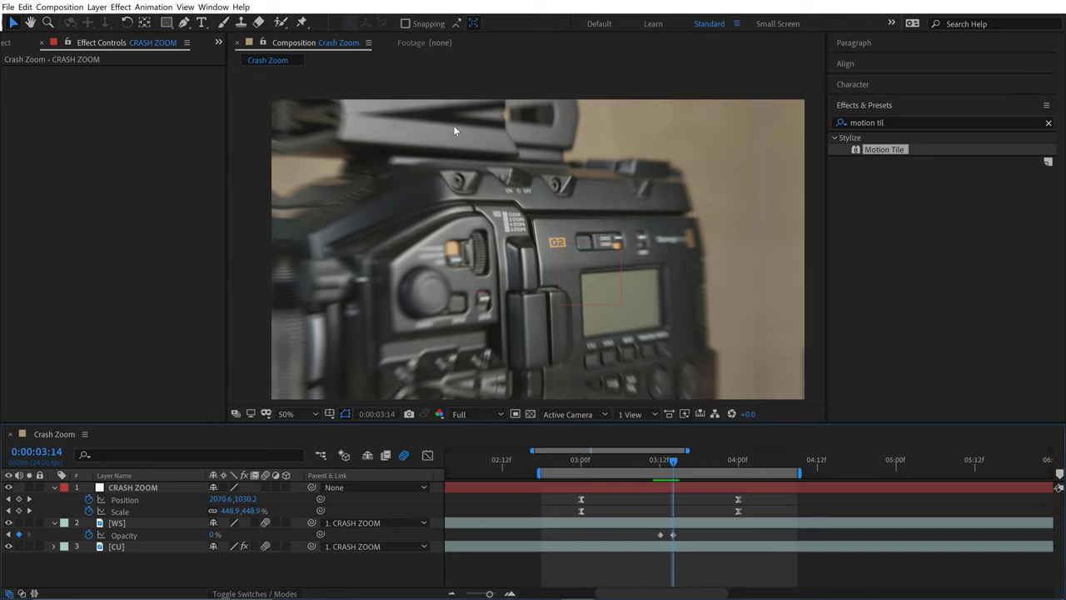
key("Page_Up")
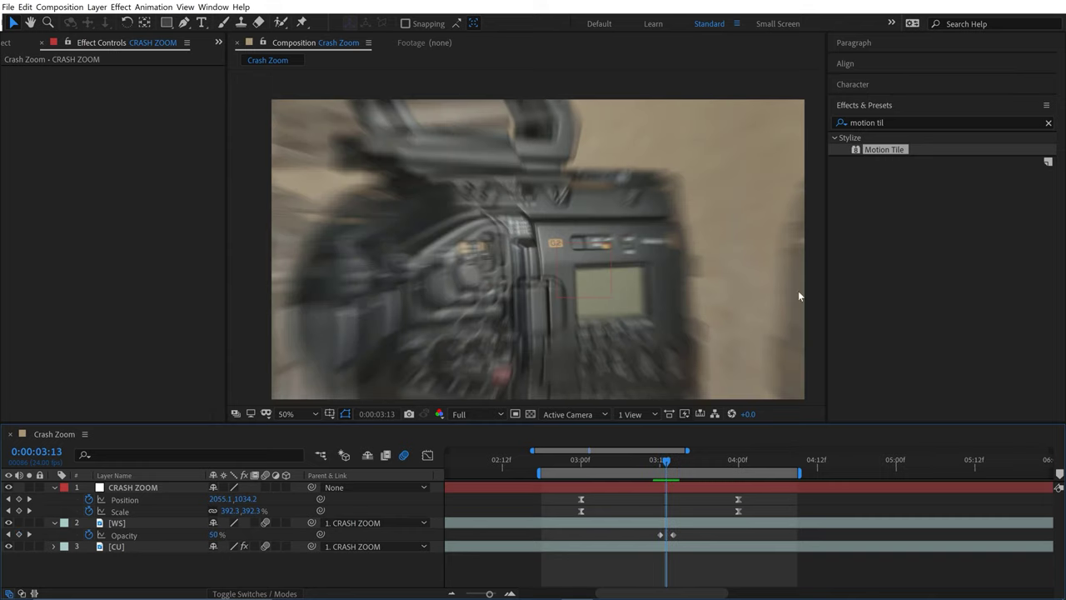
key("Page_Up")
key("Page_Up")
key("Page_Up")
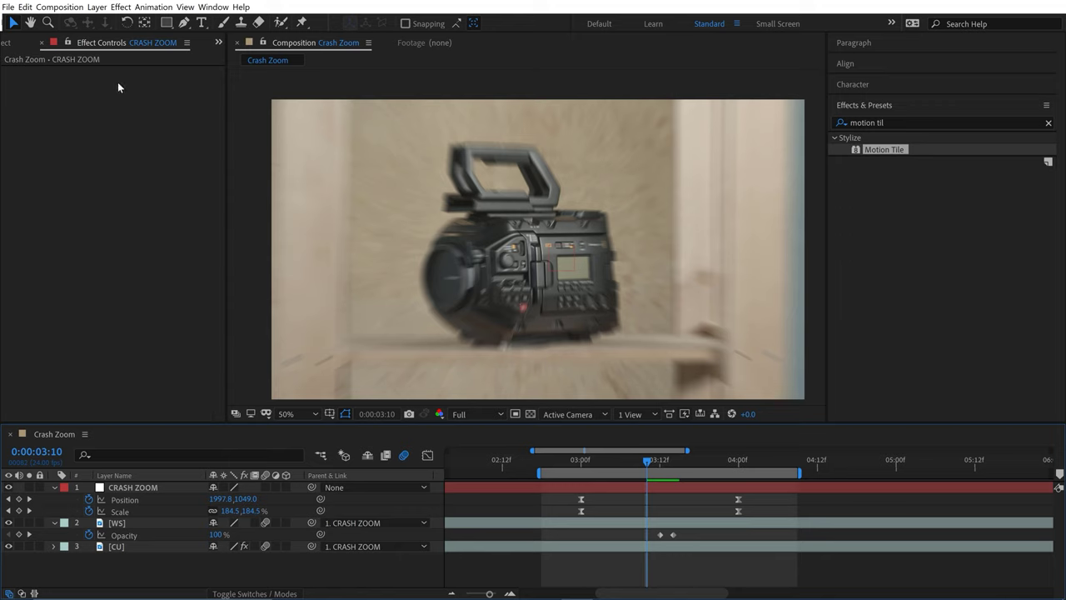
Step: Open Composition Settings' Advanced tab showing shutter angle 180 and shutter phase -90
left_click(63, 8)
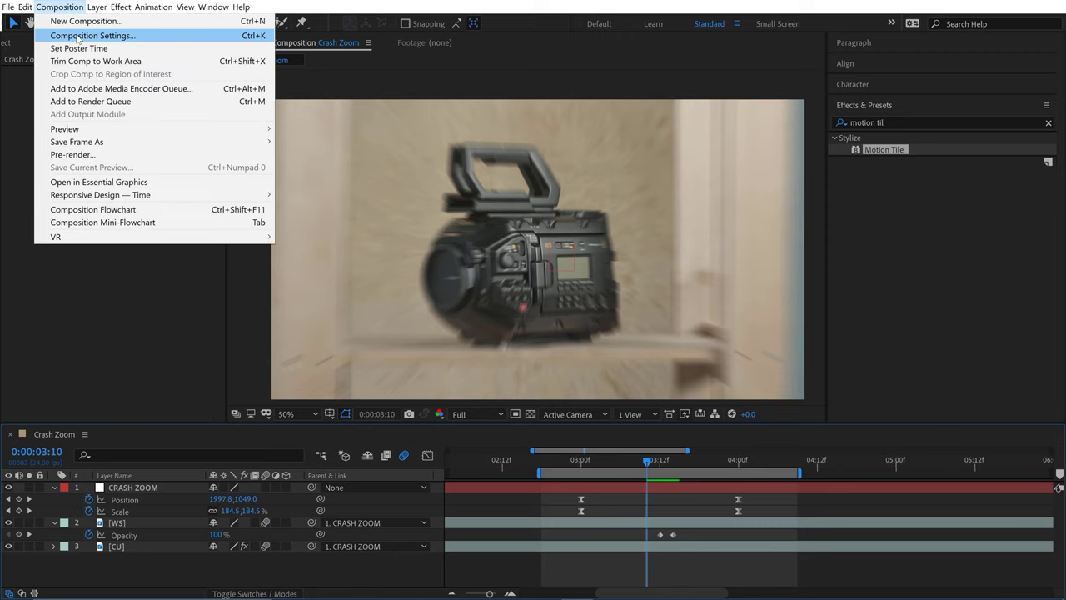
left_click(77, 36)
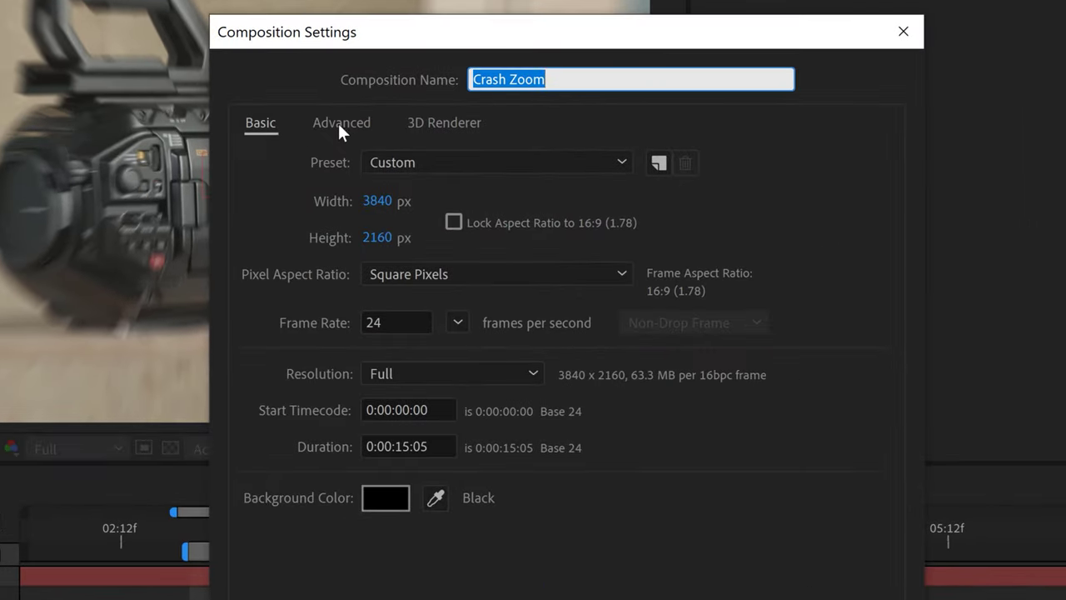
left_click(339, 123)
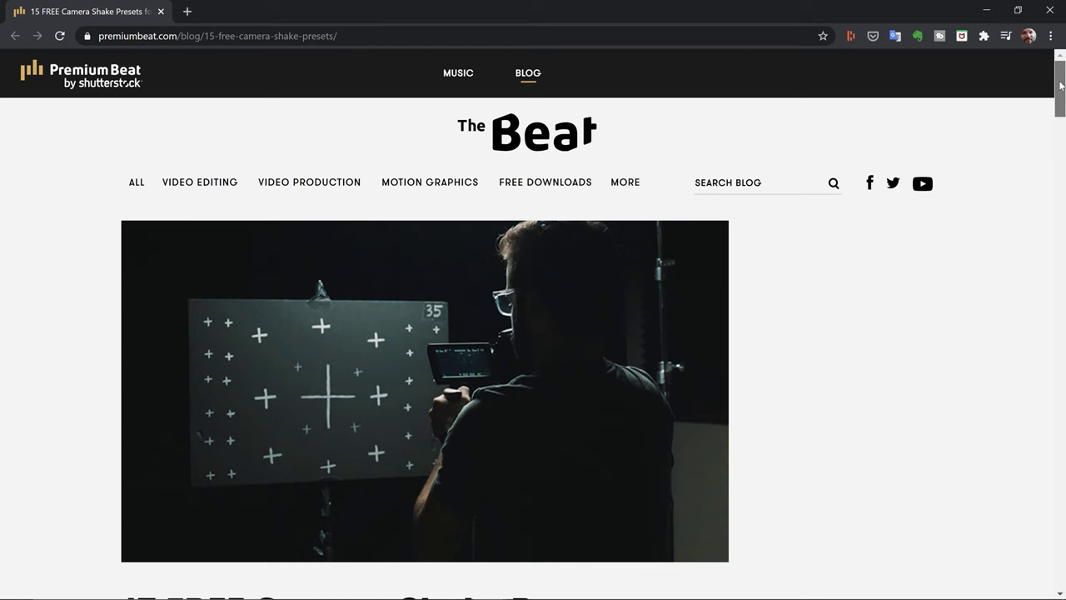
Step: Scroll the 15 FREE Camera Shake Presets article to the Download section listing the presets
left_click_drag(1060, 86, 1055, 140)
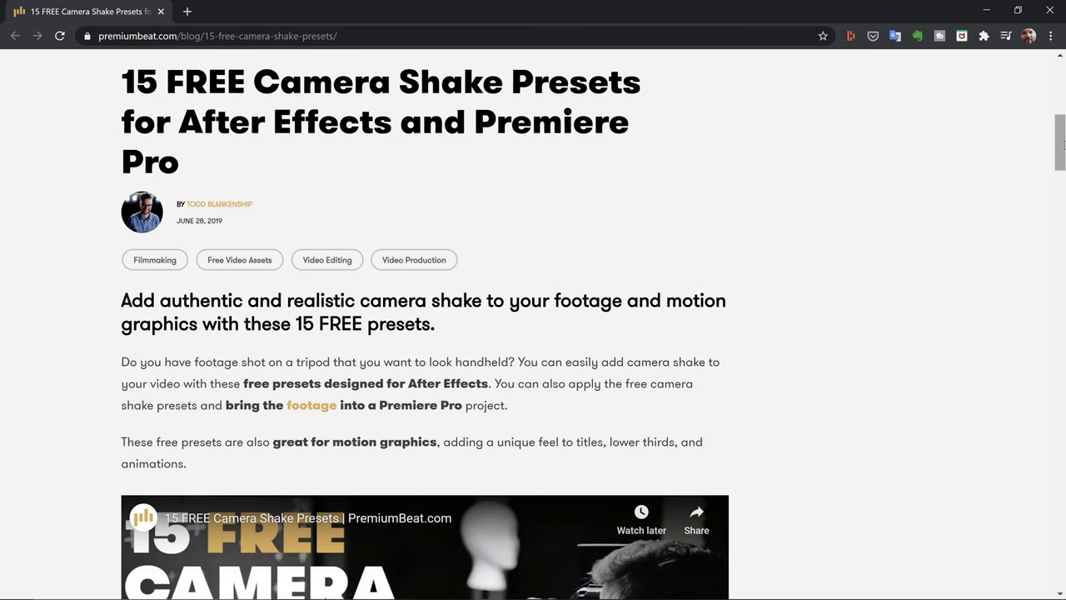
left_click_drag(1063, 143, 1059, 172)
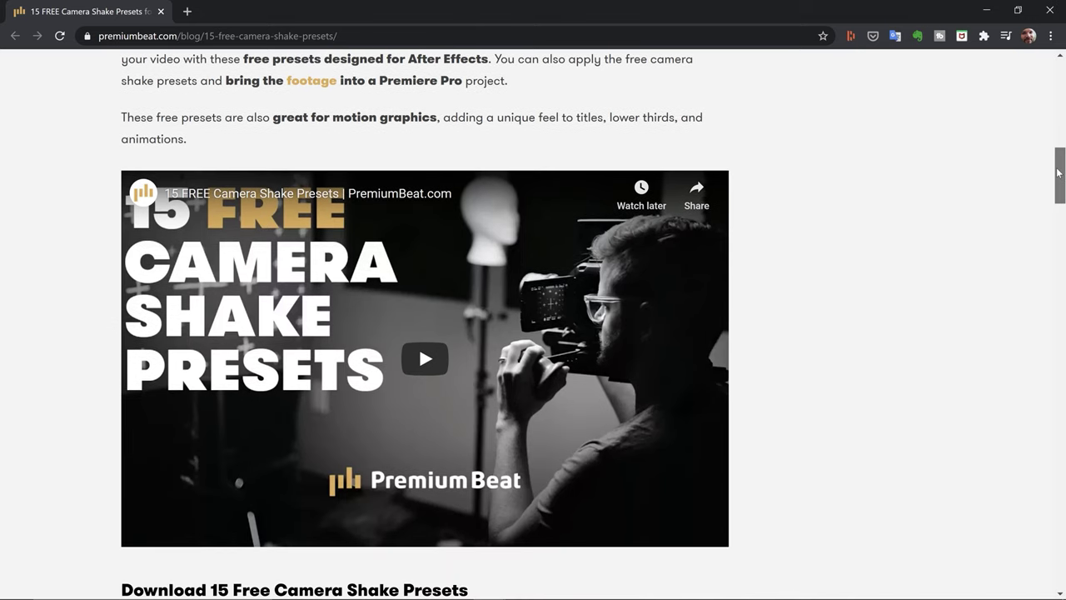
scroll(1004, 198, "down", 2)
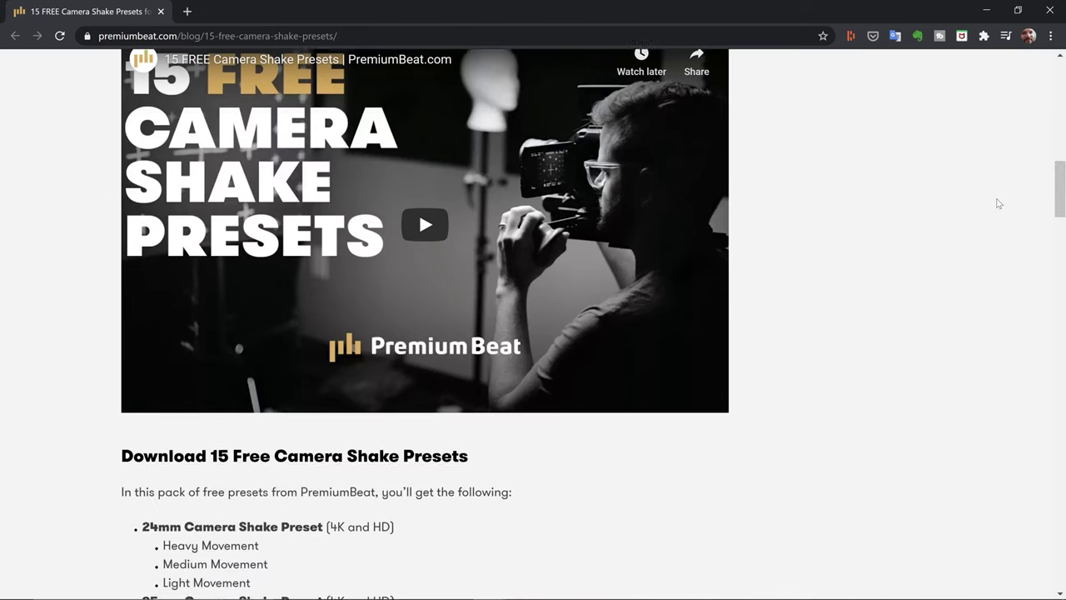
left_click_drag(1059, 184, 1059, 231)
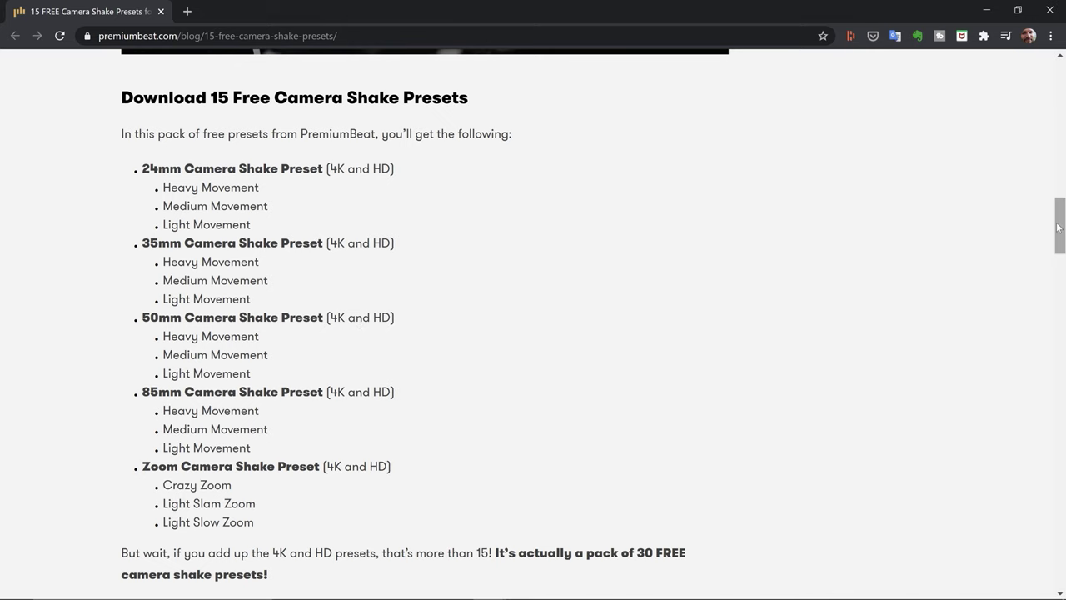
left_click_drag(1059, 227, 1062, 253)
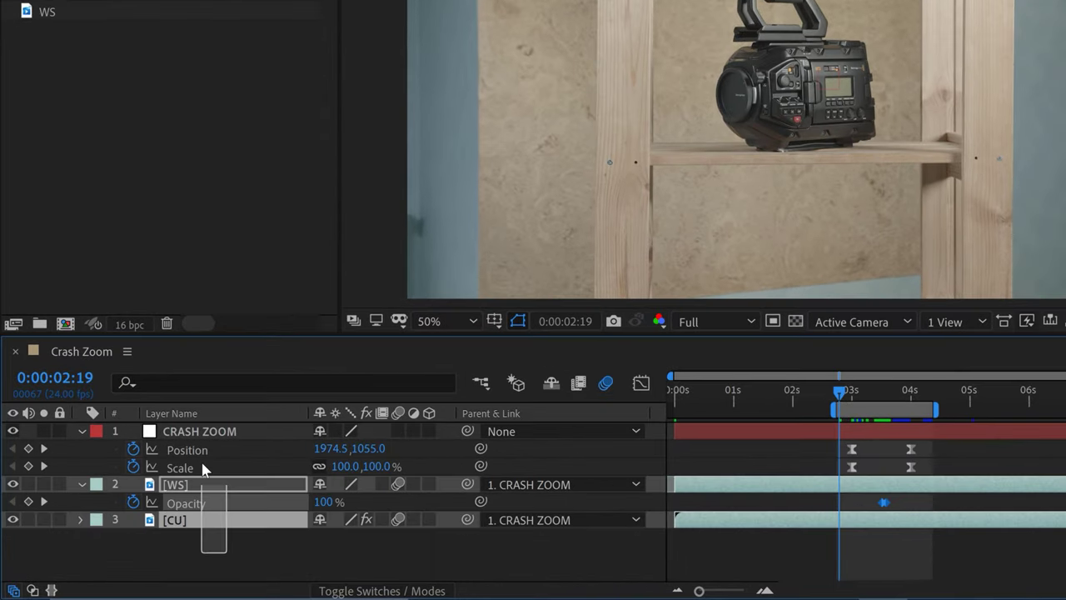
Step: Pre-compose the selected crash zoom layers into a new Crash Zoom precomp
left_click(199, 431)
right_click(200, 433)
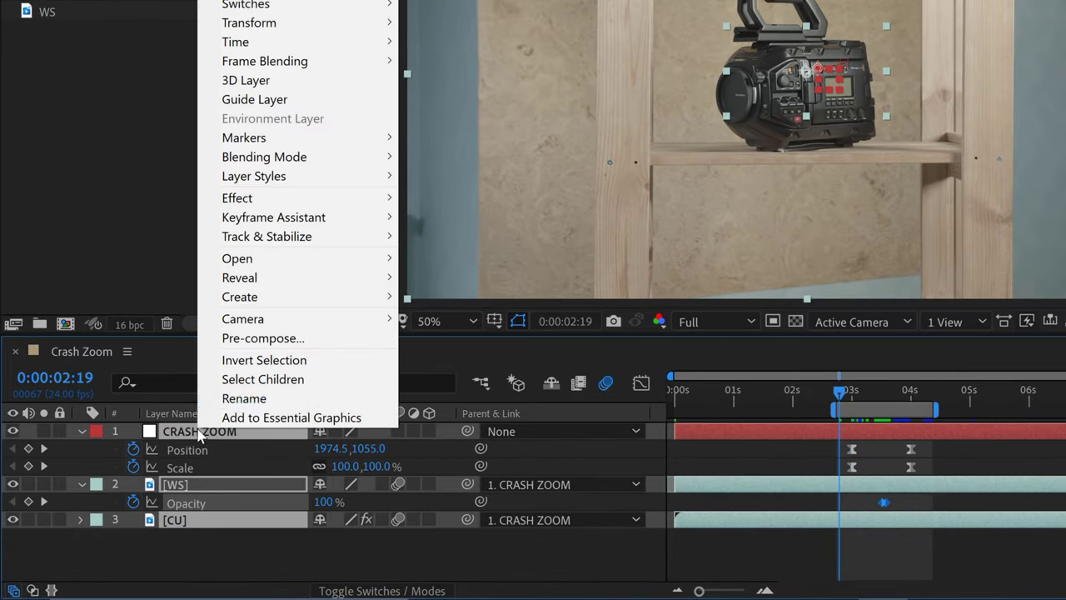
left_click(263, 338)
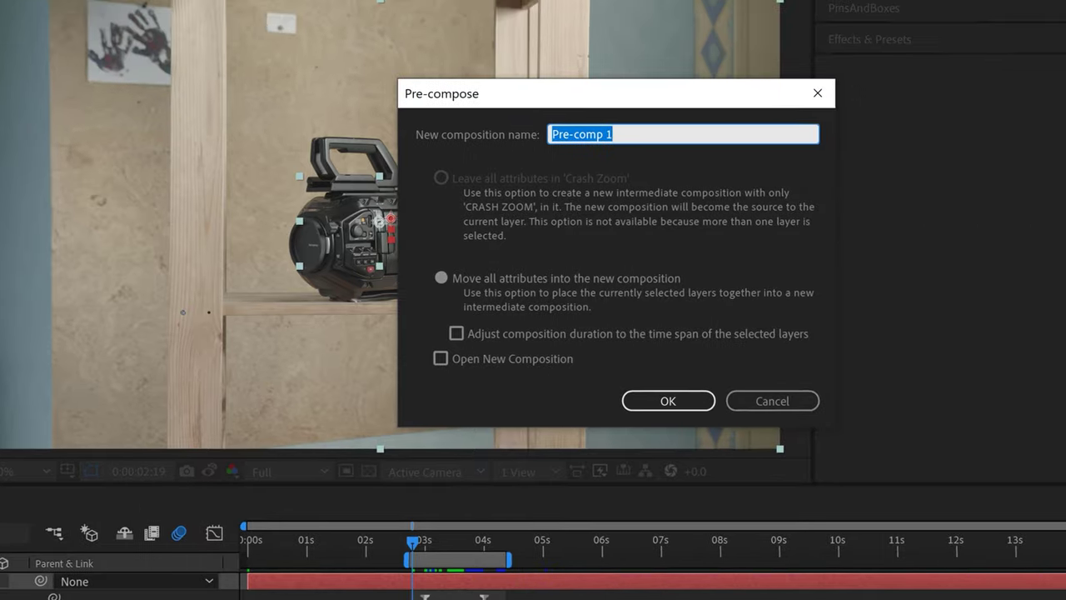
type("Crash Zoom prec")
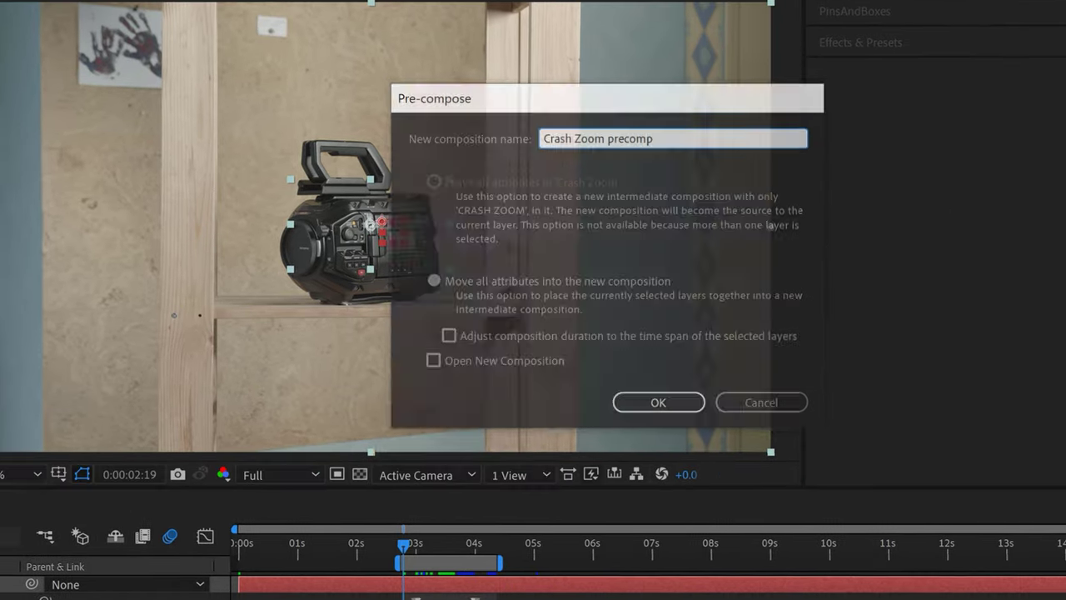
key("Return")
Step: Add a new null object layer named Camera Shake above the precomp
right_click(83, 524)
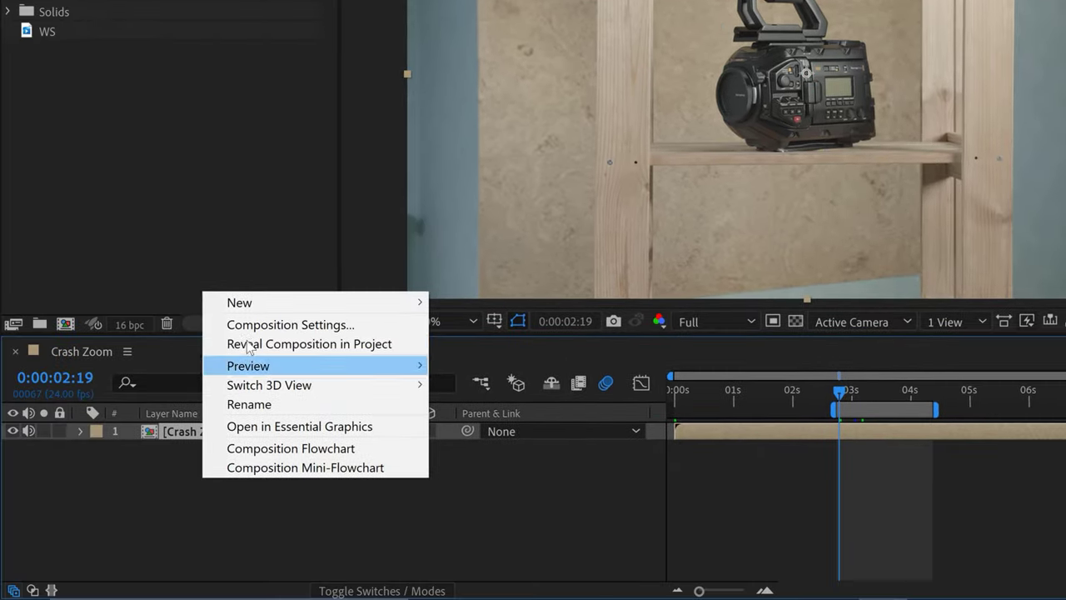
mouse_move(254, 308)
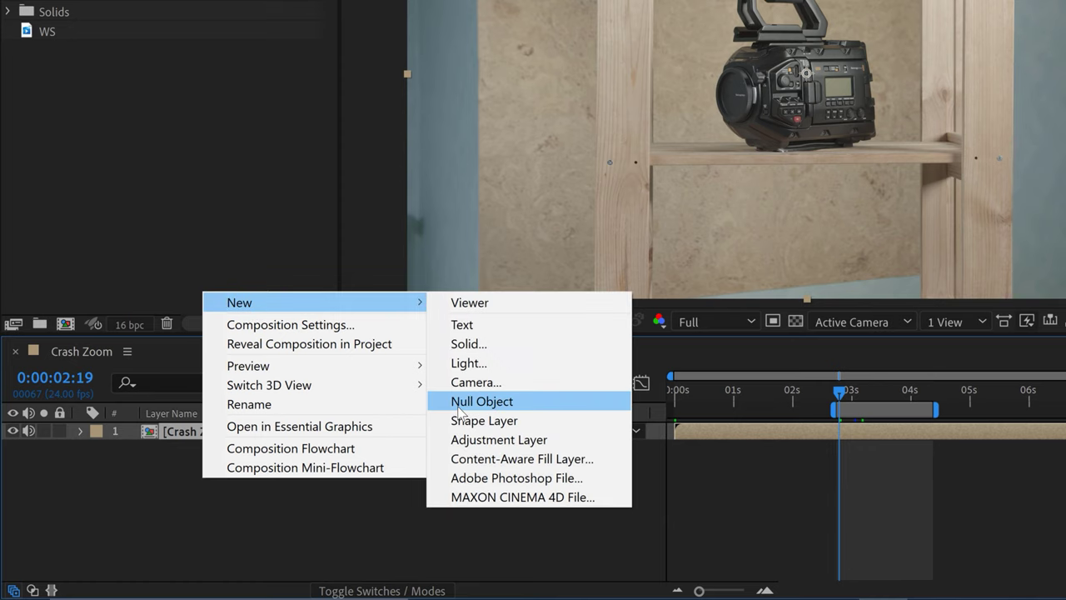
left_click(456, 400)
key("Return")
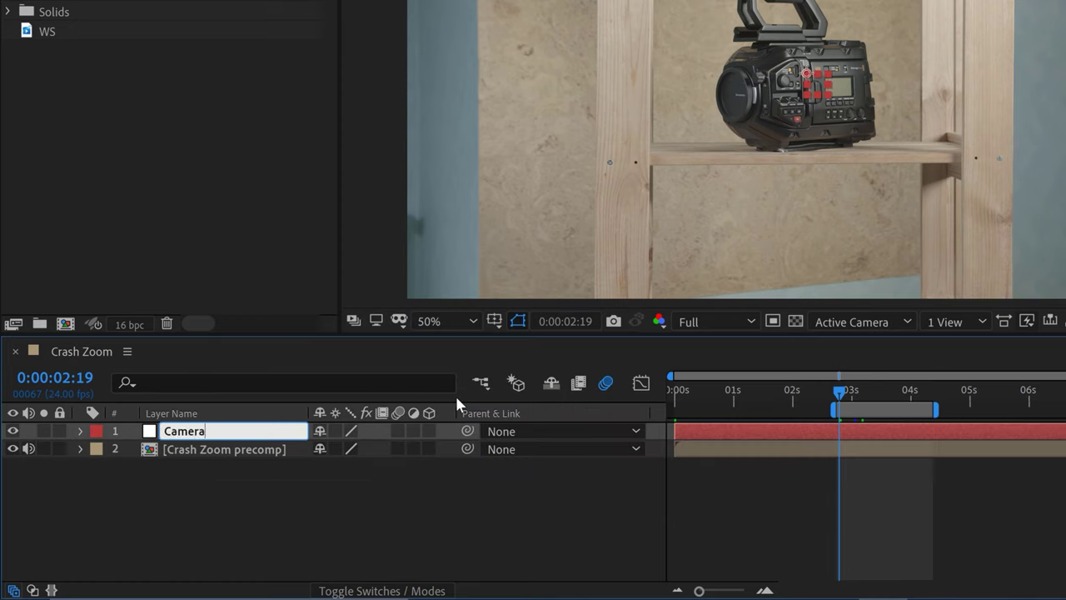
key("Return")
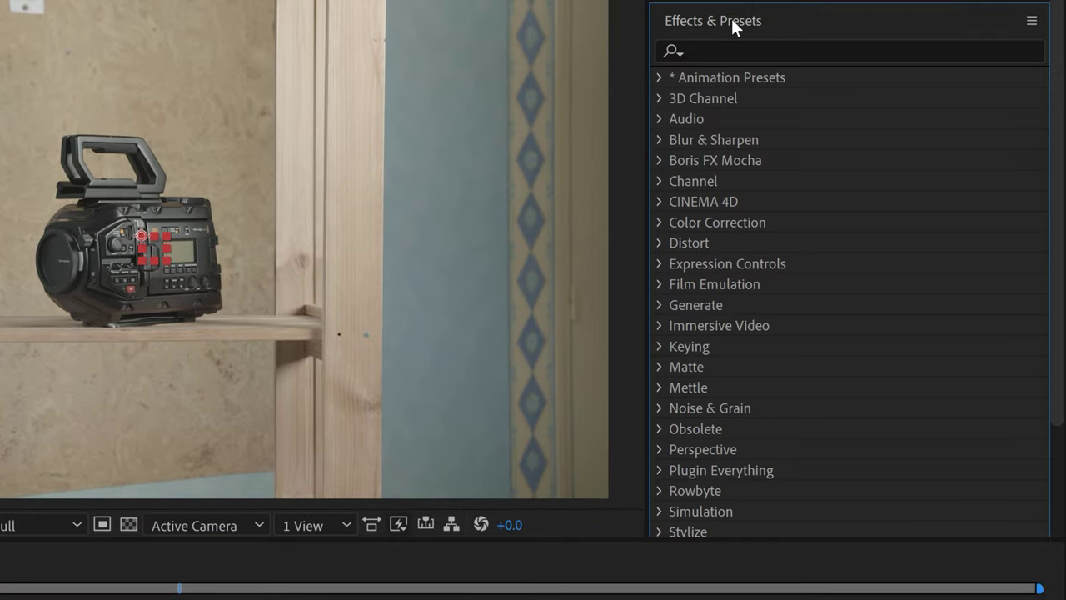
Step: With the playhead at 0:00, apply the 35mm_LightMovement_4K user preset to the Camera Shake null
left_click(659, 78)
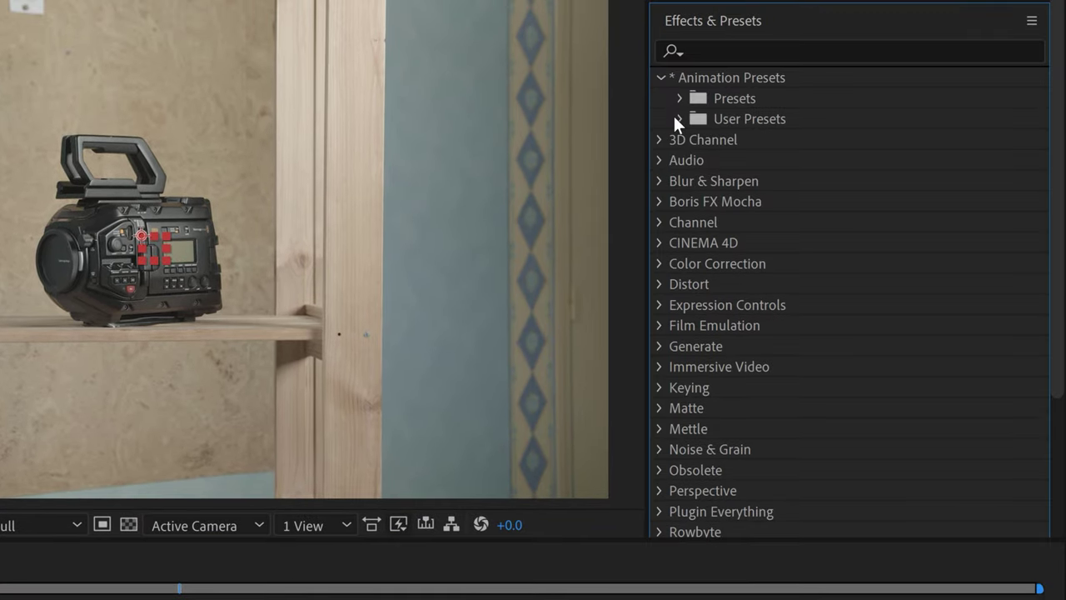
left_click(680, 119)
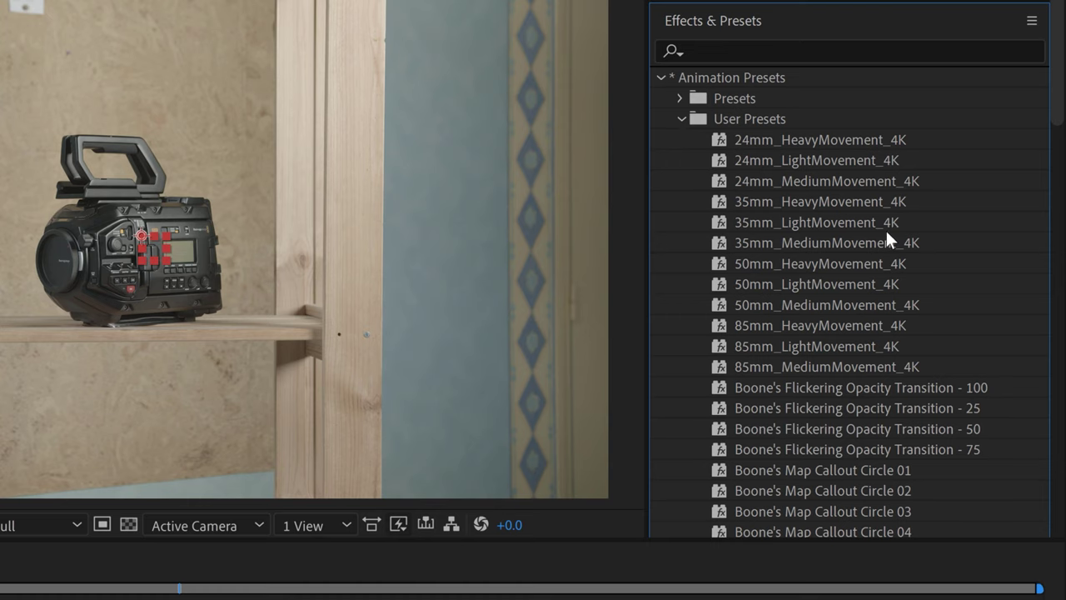
left_click(764, 223)
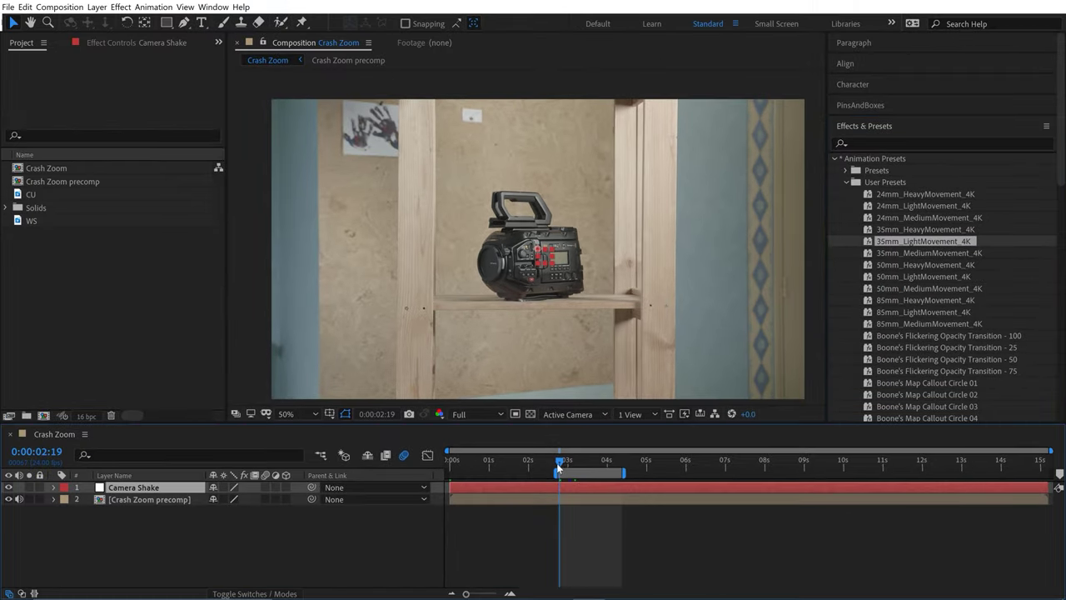
left_click_drag(538, 466, 520, 469)
left_click_drag(471, 463, 449, 464)
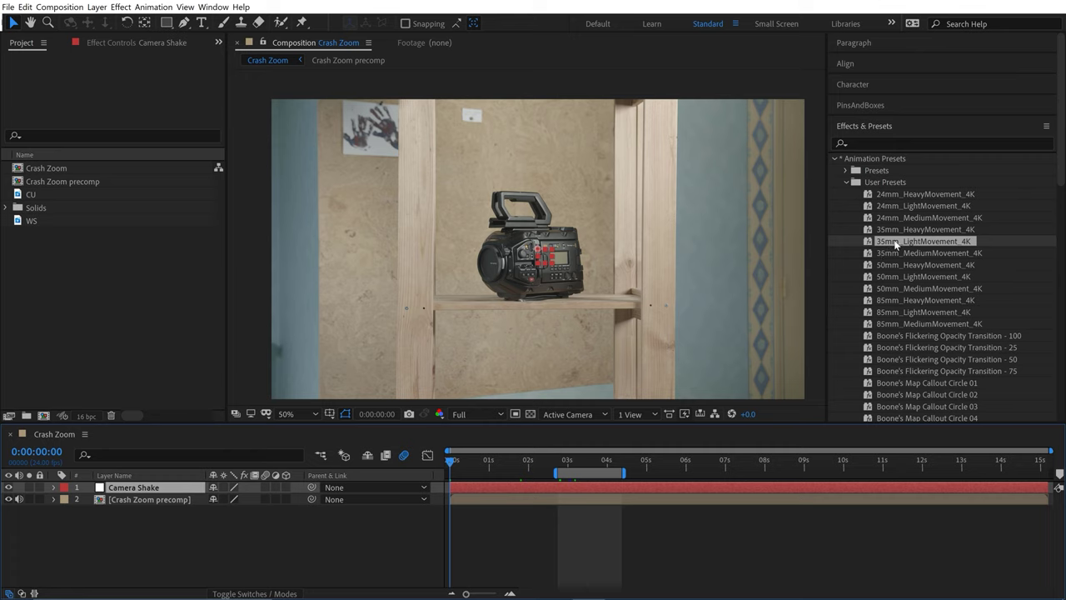
mouse_move(896, 243)
left_mouse_down()
mouse_move(125, 505)
mouse_move(127, 489)
left_mouse_up()
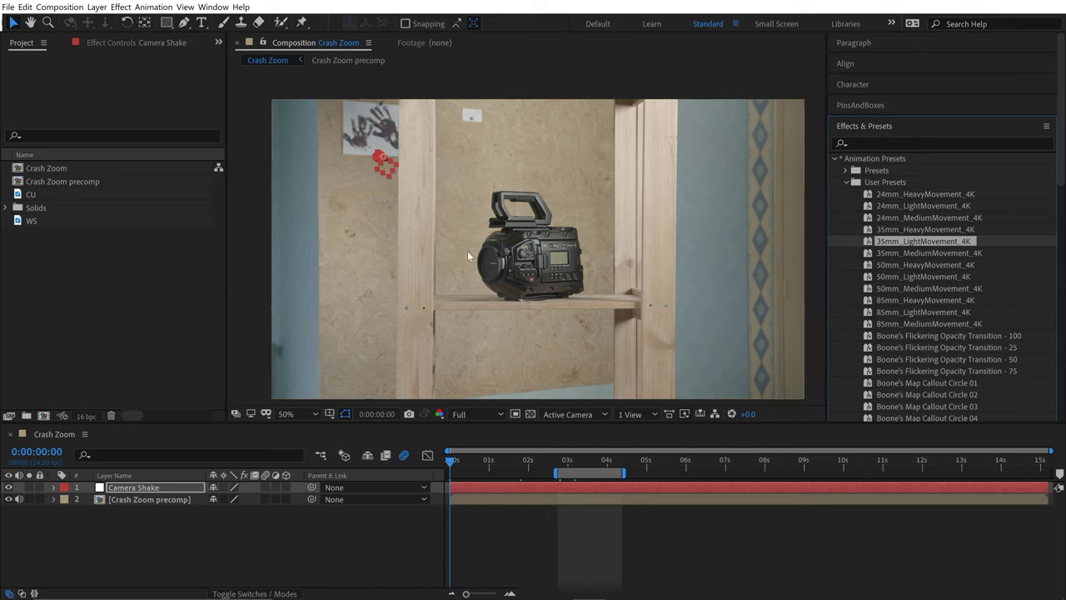
Step: Parent the Crash Zoom precomp to the Camera Shake null and preview the shake from 3 seconds
key("u")
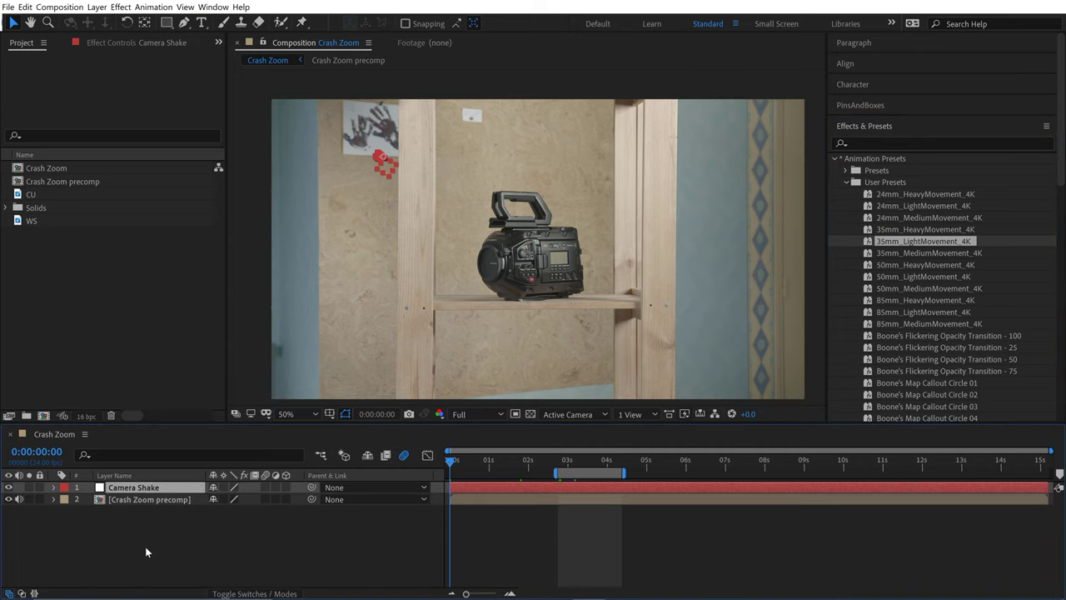
left_click_drag(248, 515, 121, 486)
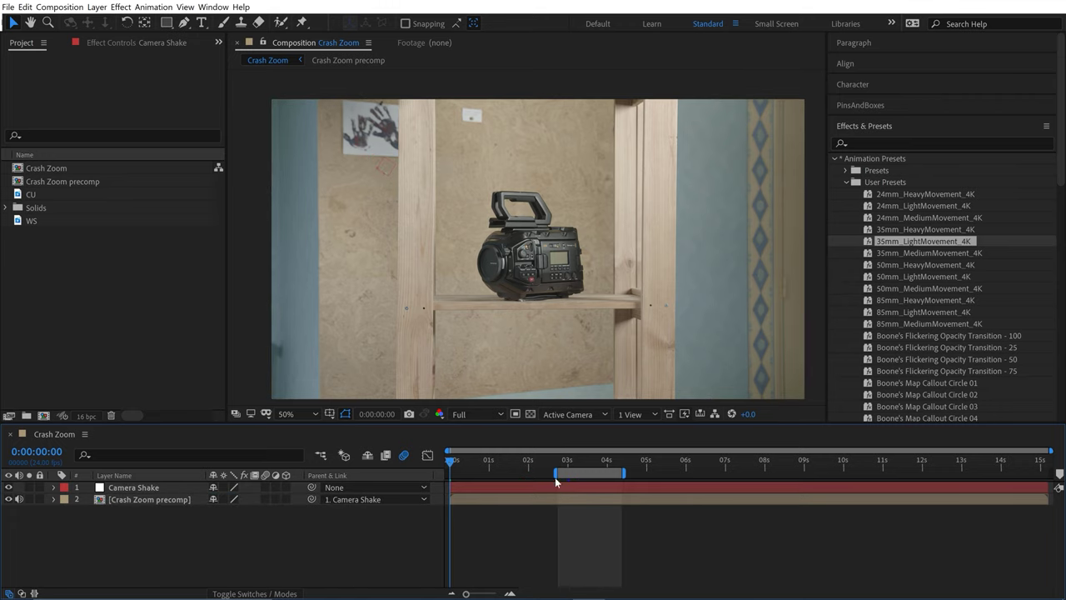
left_click(568, 459)
key("space")
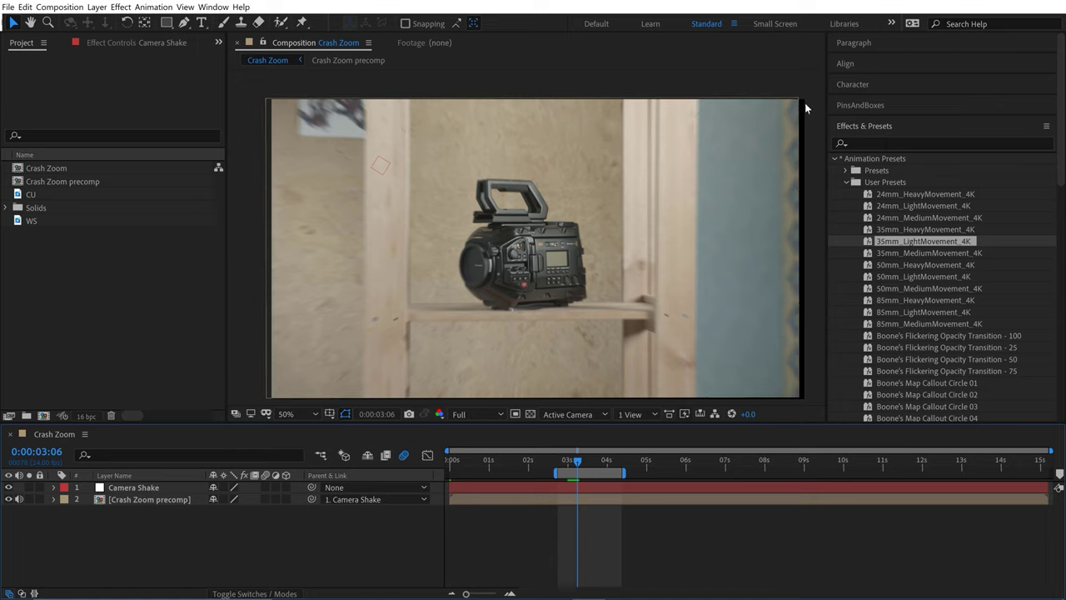
Step: Zoom the viewer out to 25% and reveal the Crash Zoom precomp's Scale property
key("comma")
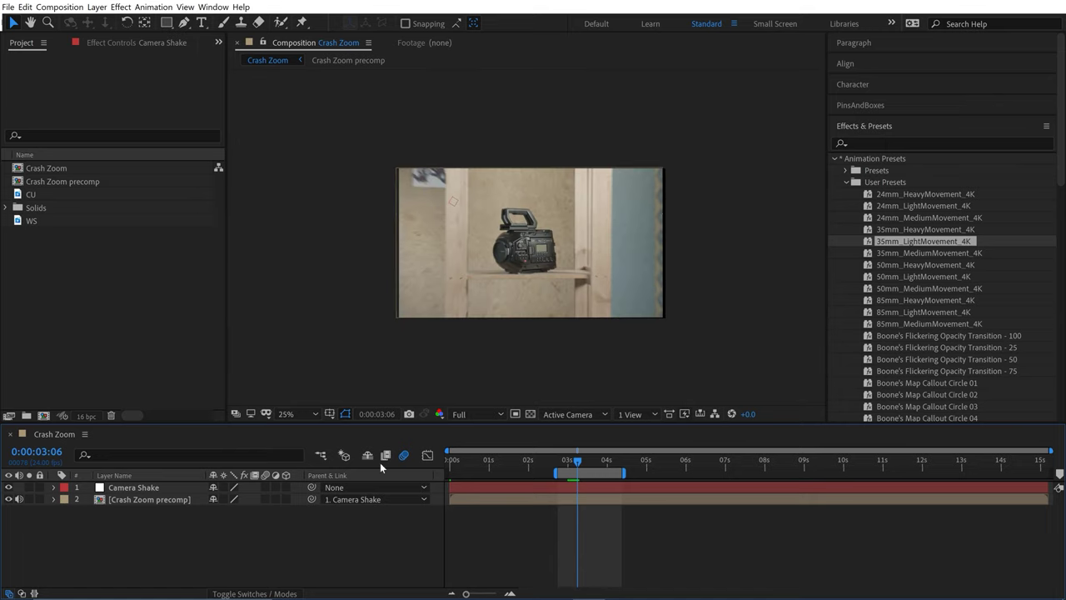
left_click(153, 503)
key("s")
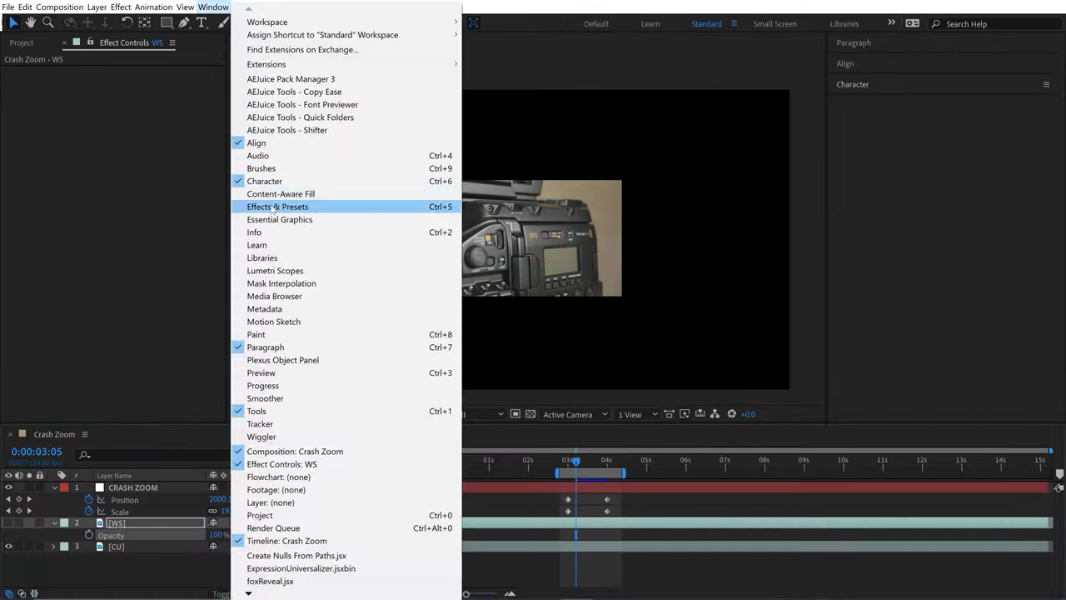
Step: Review Mirror Edges on the CU's Motion Tile, sharpen the speed curve peak, and check frame 03:10 with motion blur
left_click(441, 205)
left_click(175, 179)
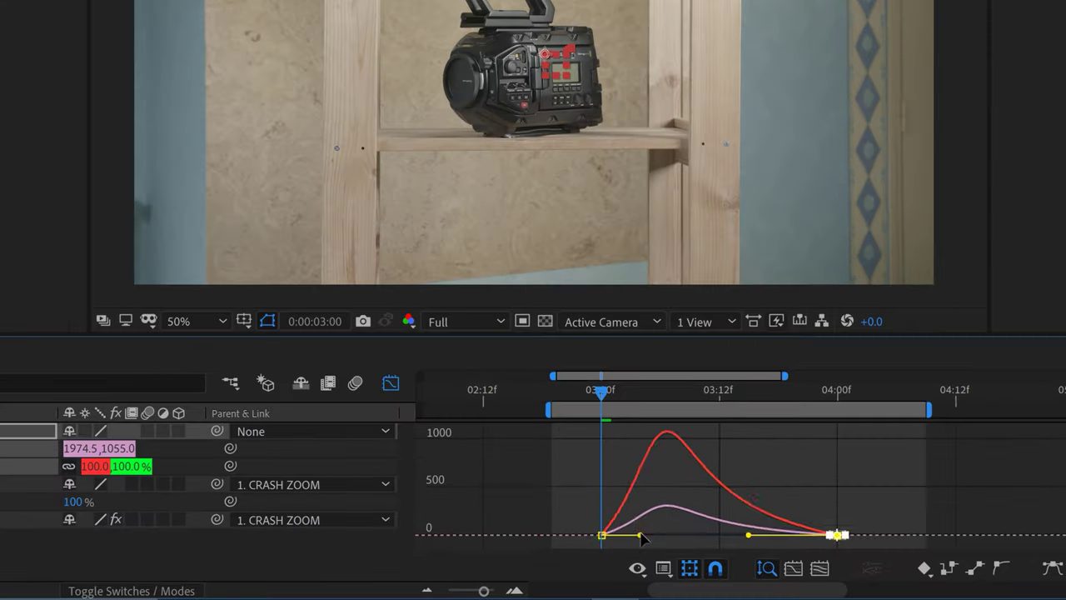
left_click_drag(643, 538, 756, 535)
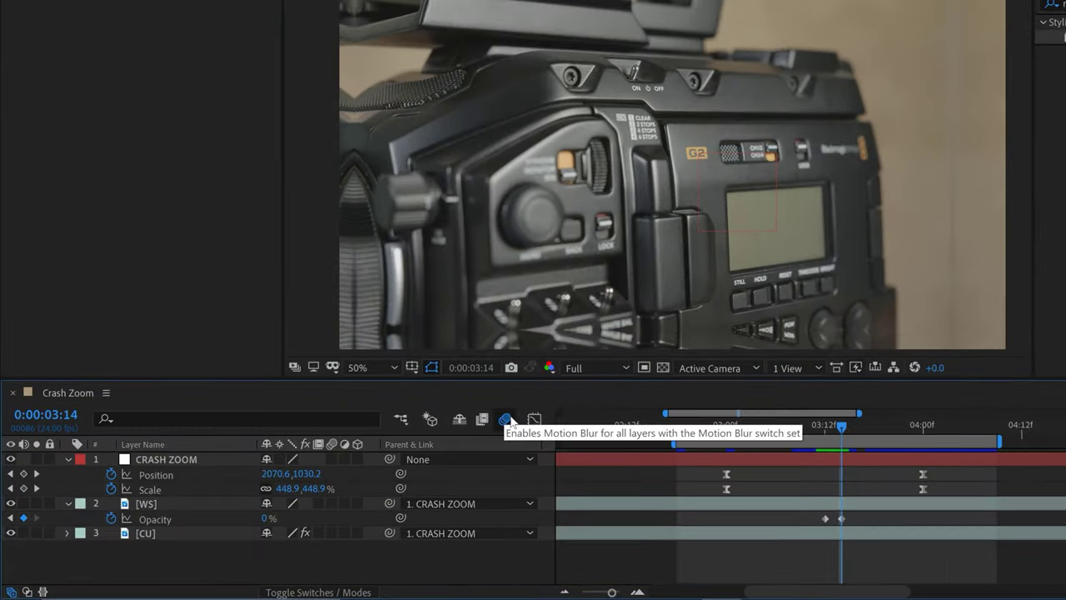
left_click(234, 593)
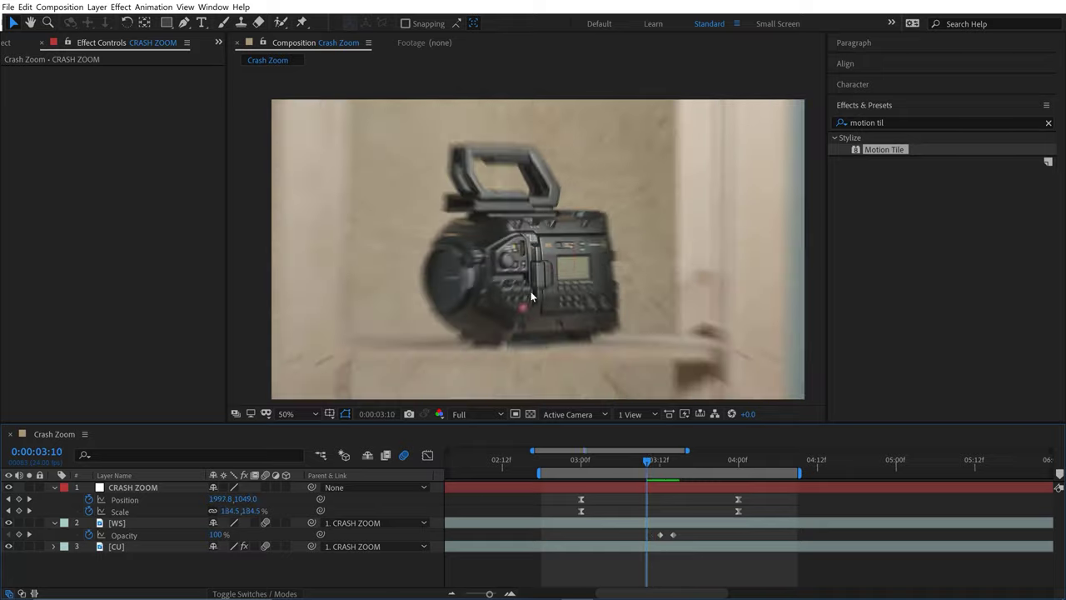